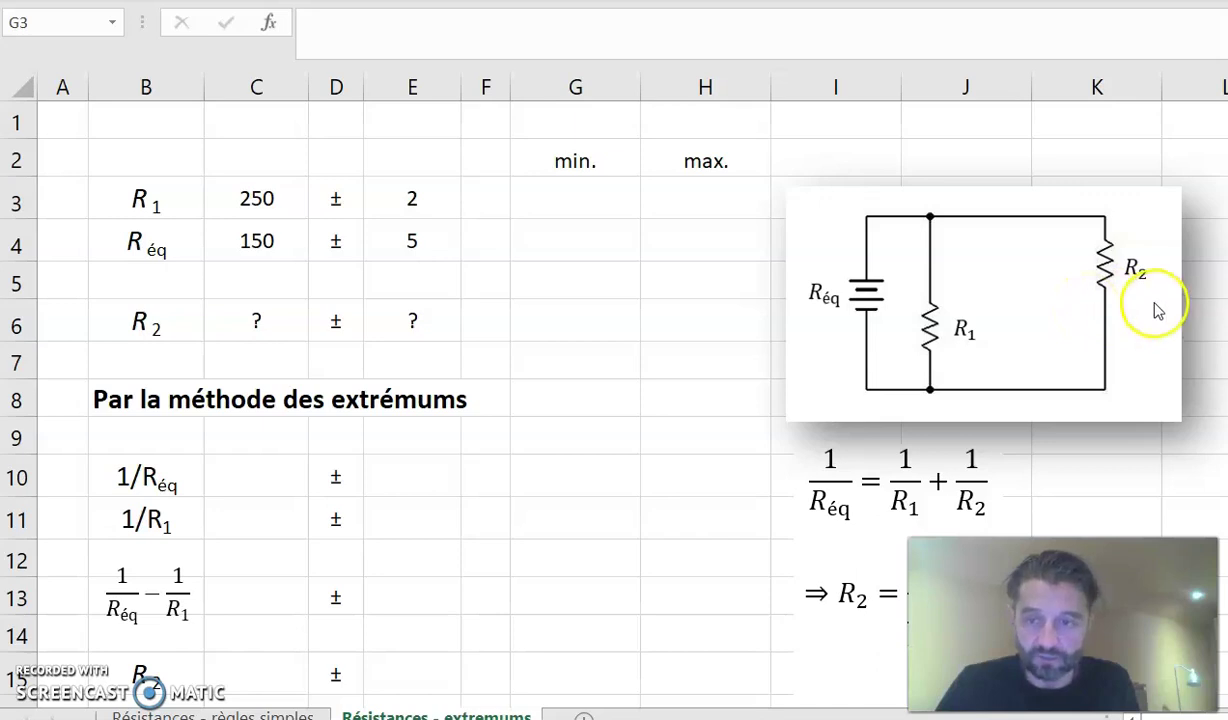
Review the given data: R1 = 250 ± 2, Réq = 150 ± 5, and the unknown R2 row
{"action": "left_click", "coordinate": [256, 197]}
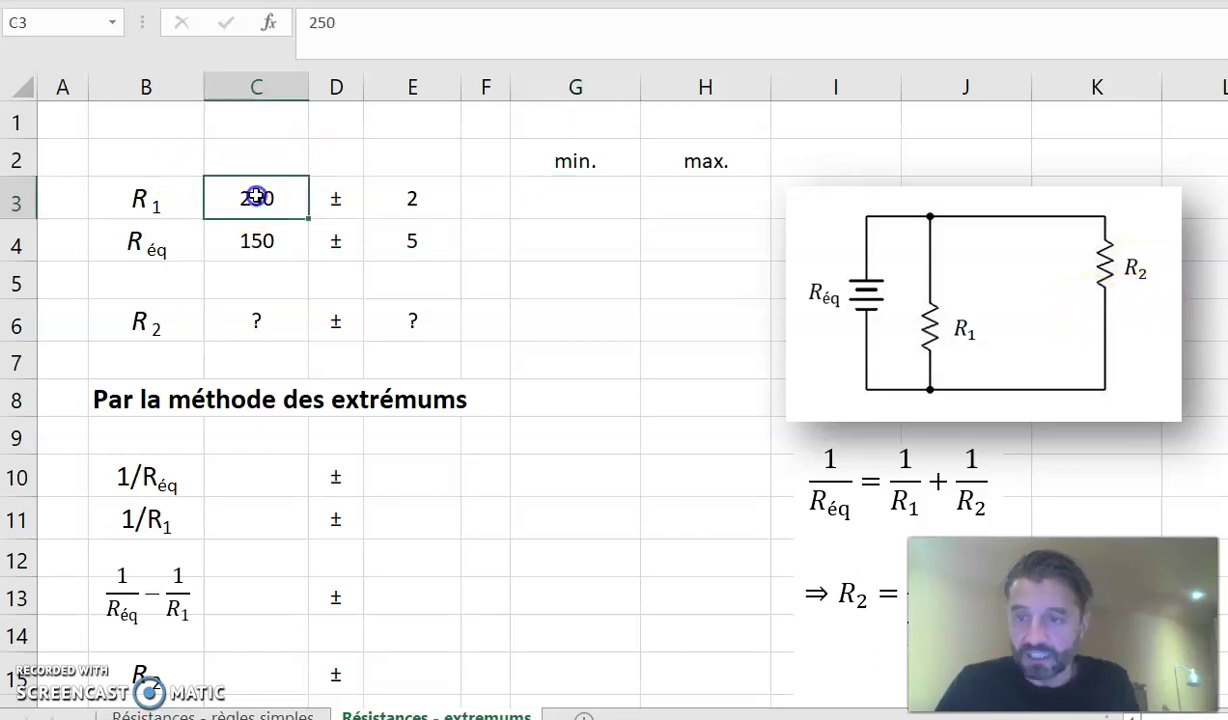
{"action": "left_click", "coordinate": [433, 197]}
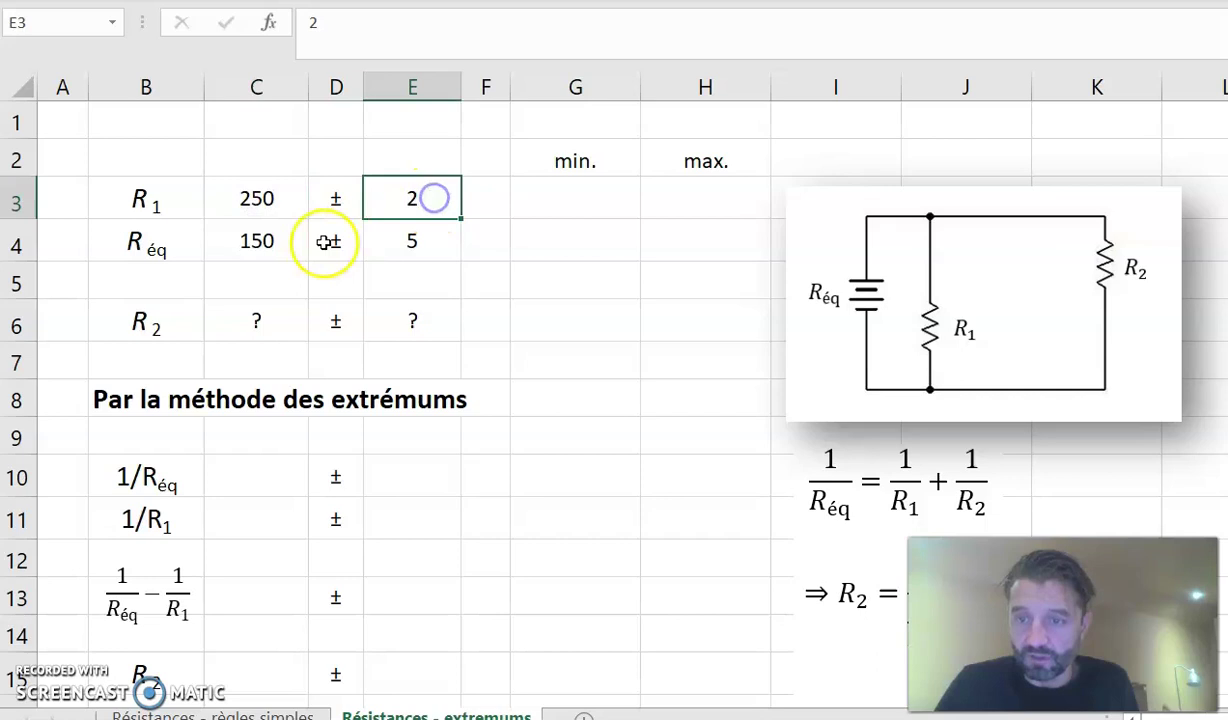
{"action": "left_click", "coordinate": [256, 241]}
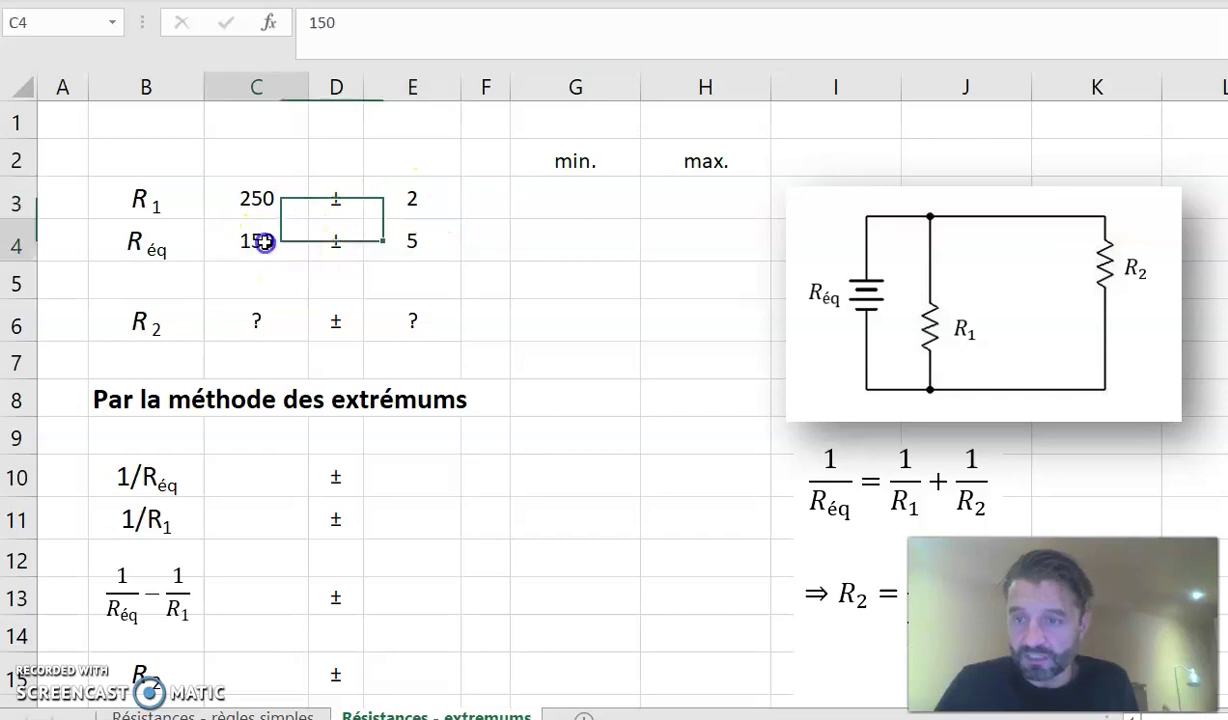
{"action": "left_click", "coordinate": [412, 240]}
{"action": "left_click", "coordinate": [150, 328]}
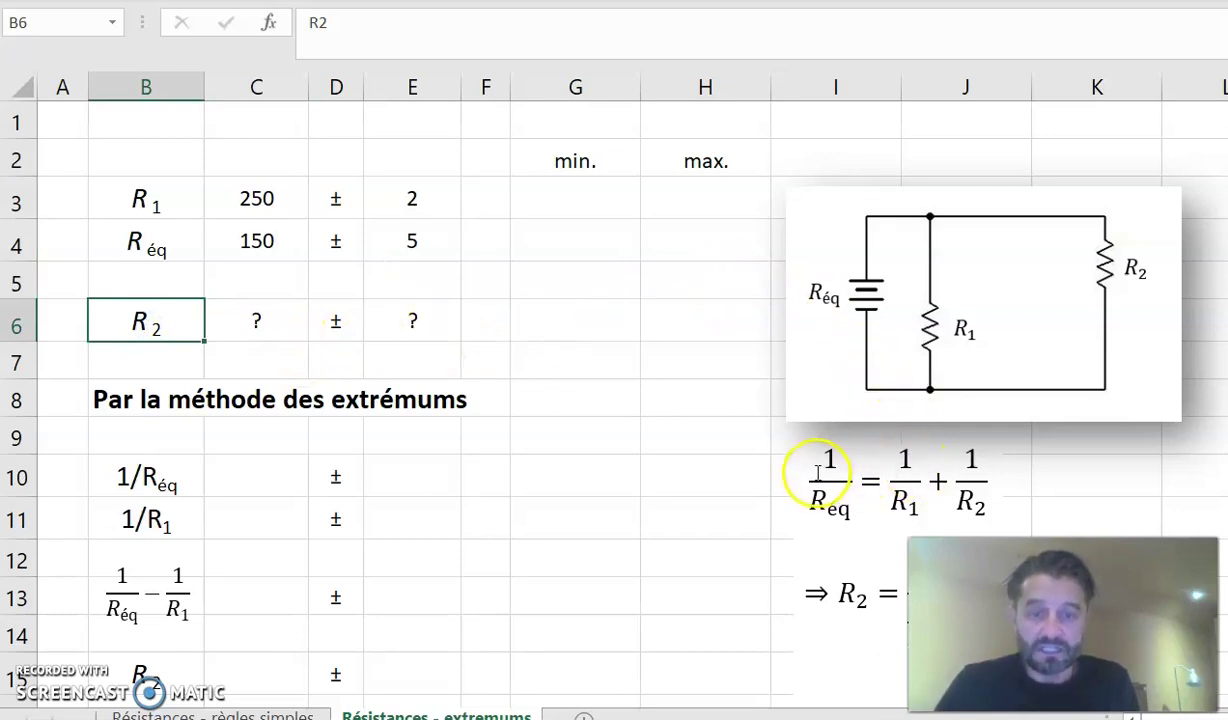
Join R2 = 1/(1/Réq − 1/R1) onto the 1/Réq = 1/R1 + 1/R2 equation line
{"action": "left_click_drag", "start_coordinate": [811, 470], "coordinate": [995, 490]}
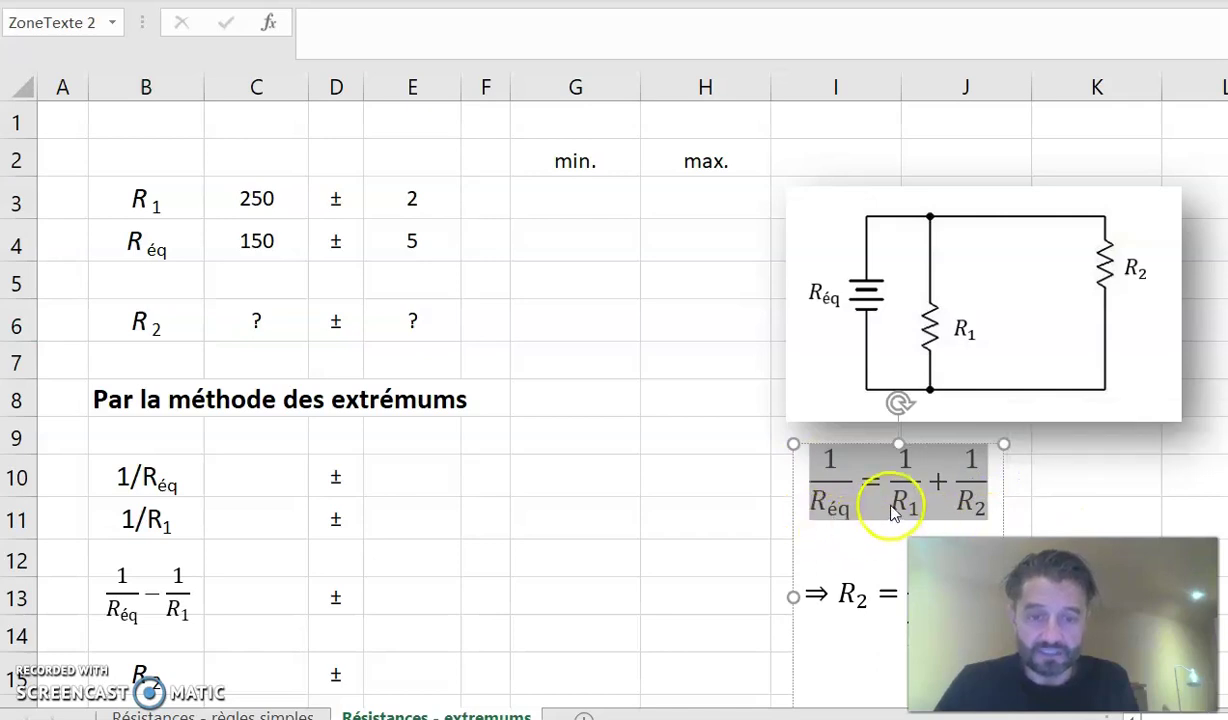
{"action": "left_click", "coordinate": [1010, 500]}
{"action": "key", "text": "Delete"}
{"action": "left_click_drag", "start_coordinate": [1022, 455], "coordinate": [1150, 522]}
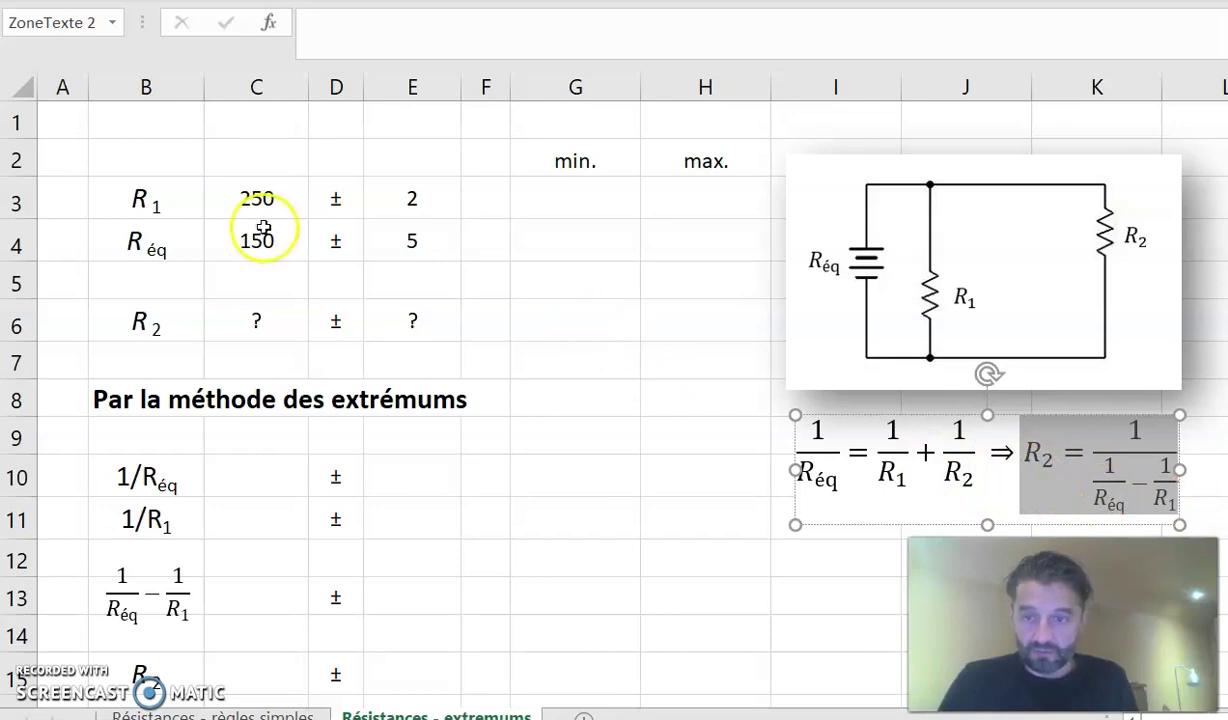
{"action": "left_click", "coordinate": [140, 400]}
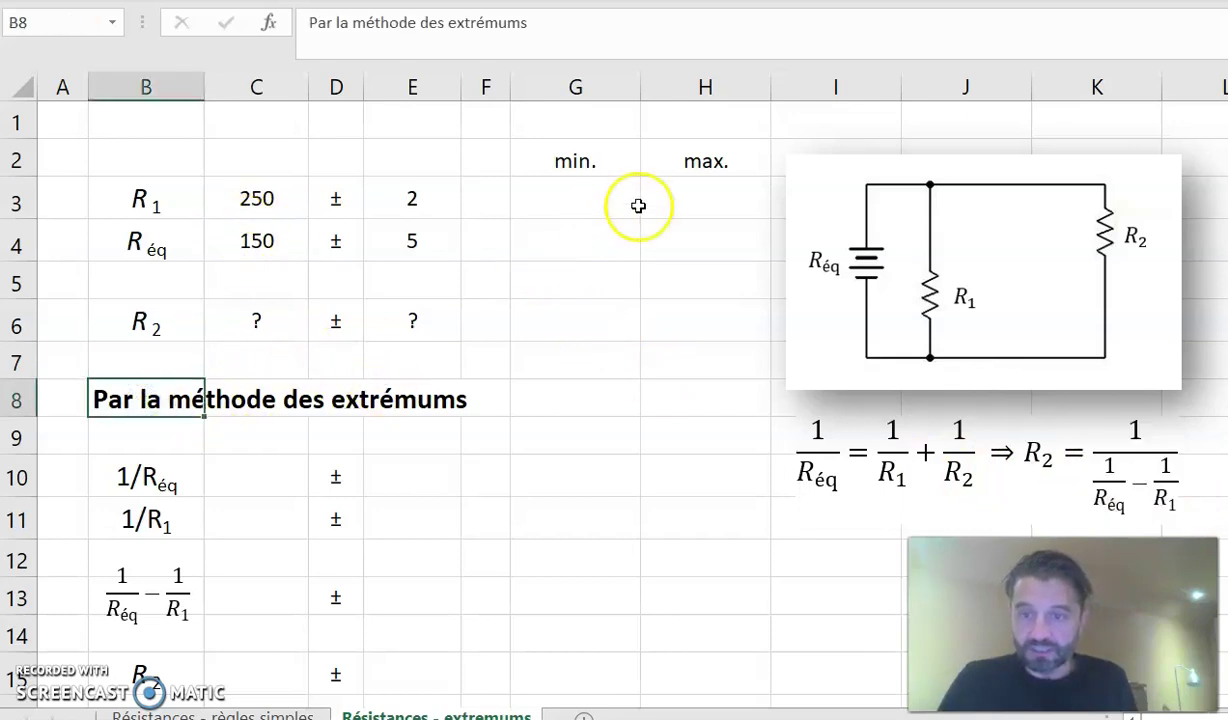
Enter =C3-E3 in G3 so R1's minimum reads 248
{"action": "left_click", "coordinate": [580, 197]}
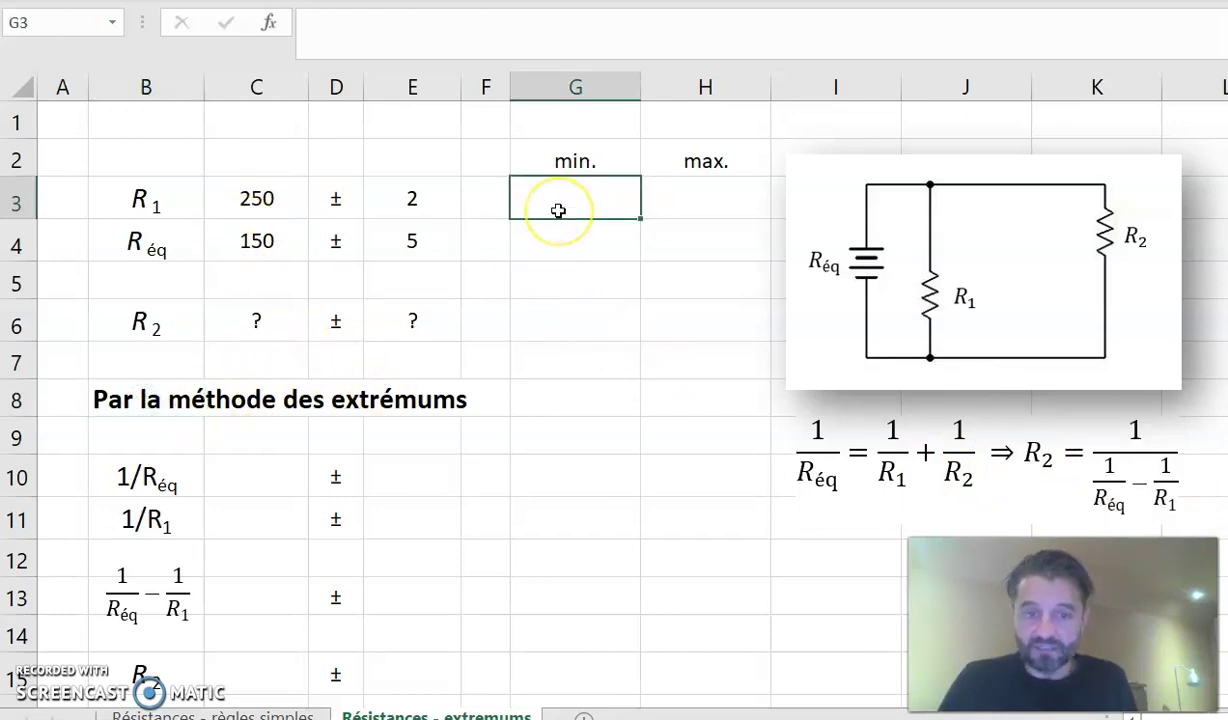
{"action": "double_click", "coordinate": [558, 210]}
{"action": "type", "text": "="}
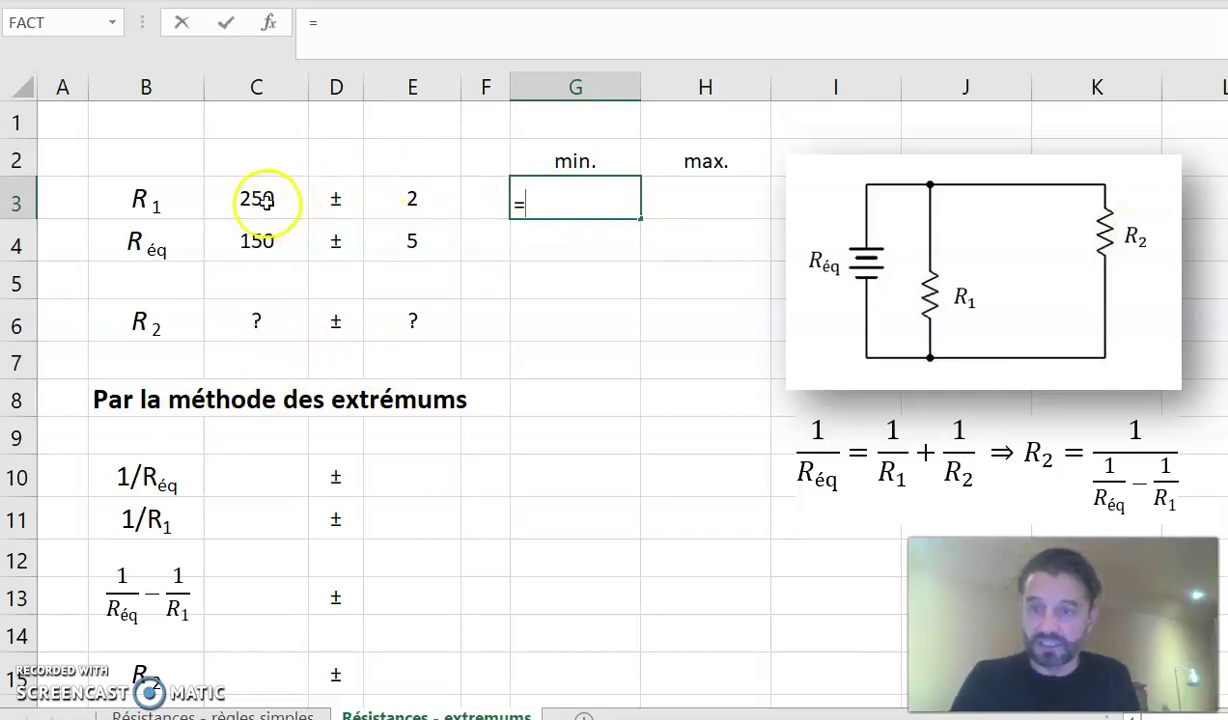
{"action": "left_click", "coordinate": [258, 200]}
{"action": "type", "text": "-"}
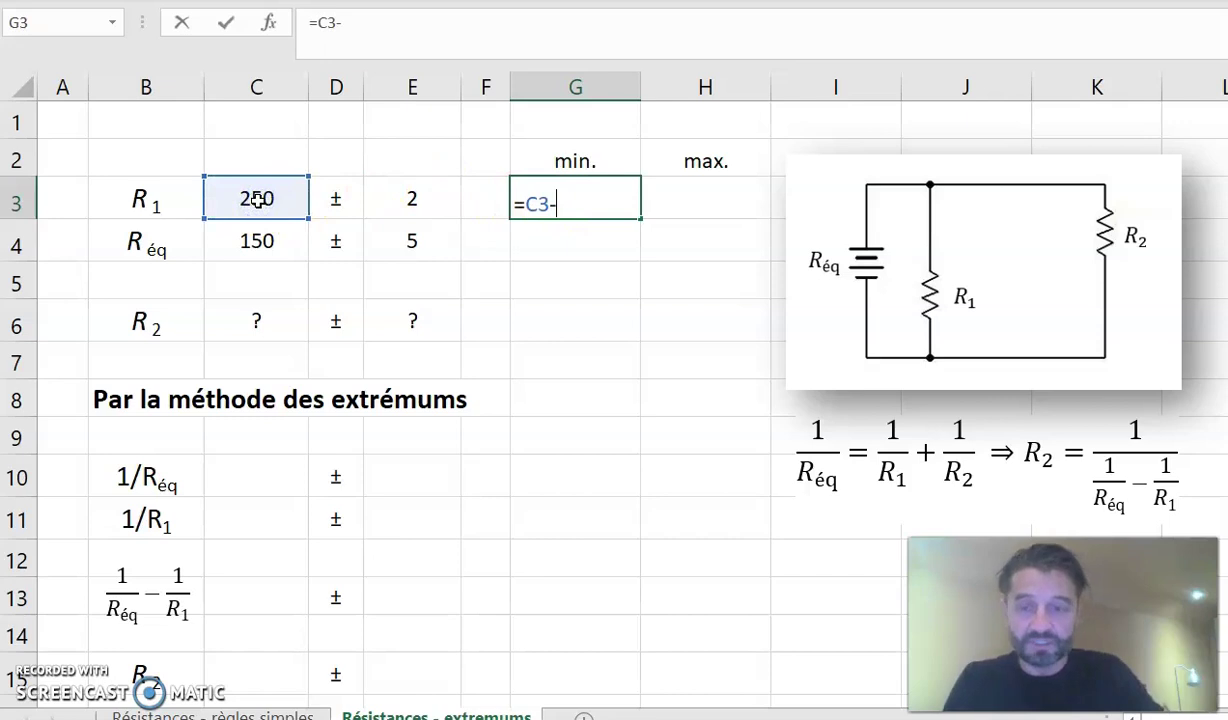
{"action": "left_click", "coordinate": [397, 200]}
{"action": "key", "text": "Return"}
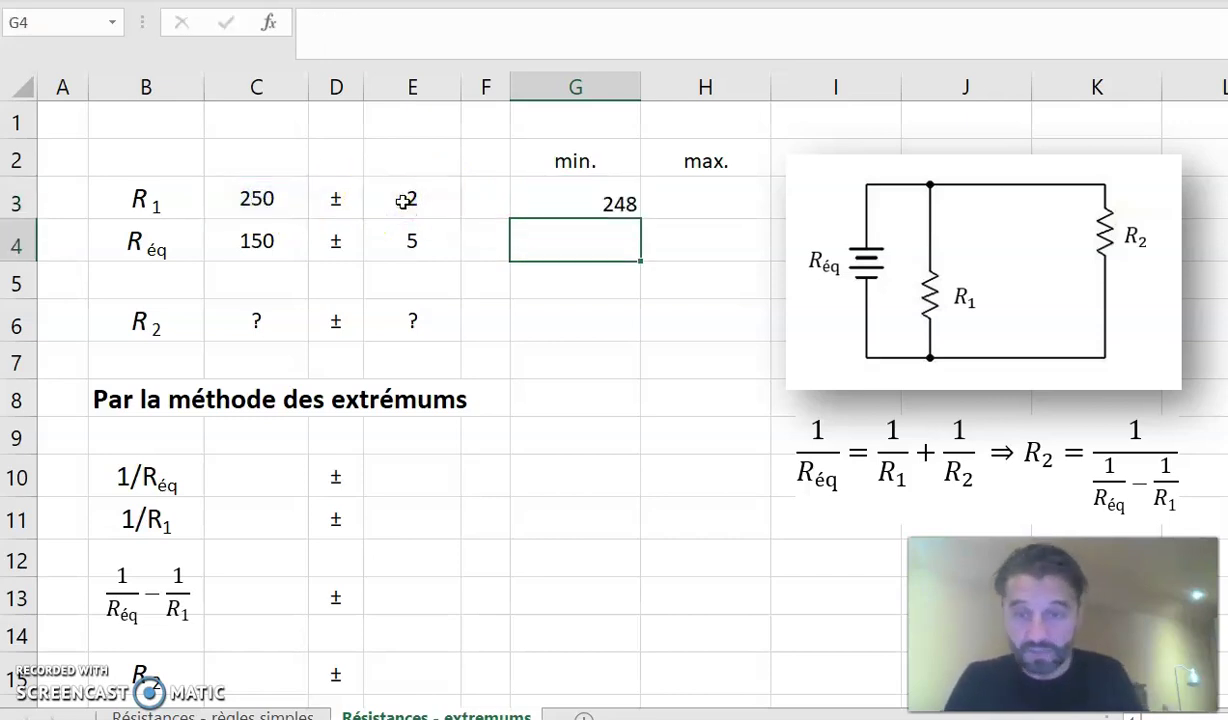
Enter =C3+E3 in H3 for R1's maximum 252, then fill G3:H3 down so Réq spans 145 to 155
{"action": "left_click", "coordinate": [690, 202]}
{"action": "type", "text": "="}
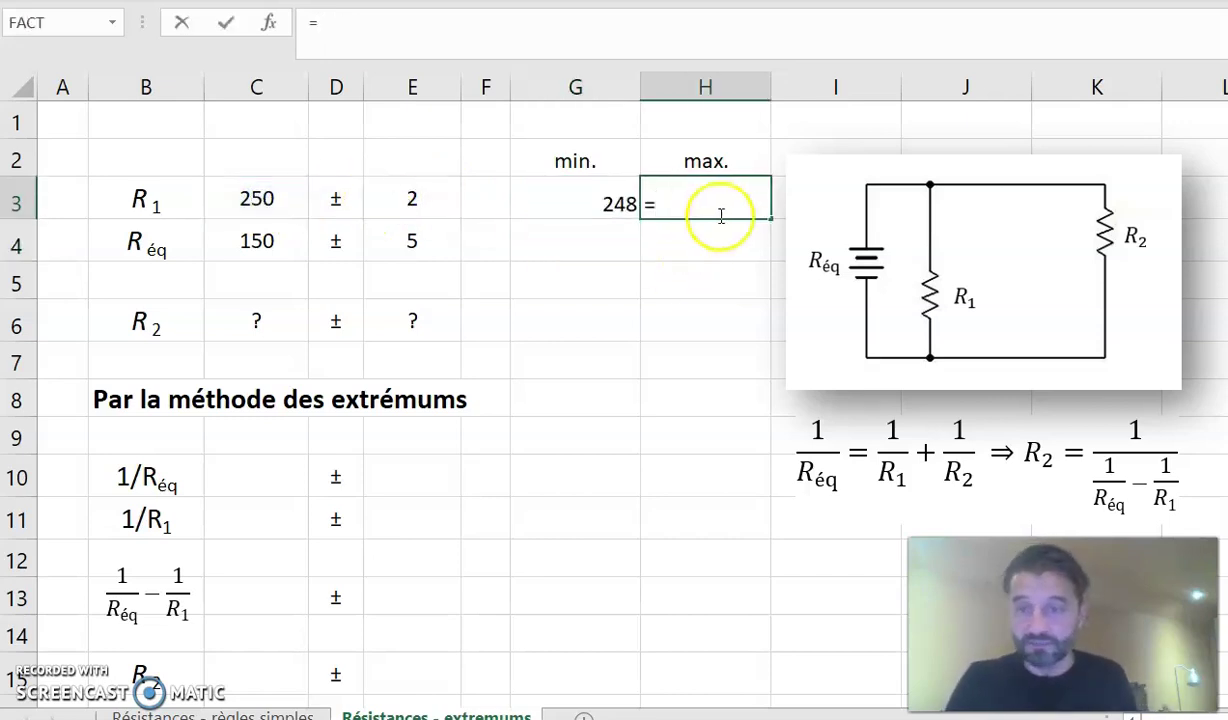
{"action": "left_click", "coordinate": [256, 200]}
{"action": "type", "text": "+"}
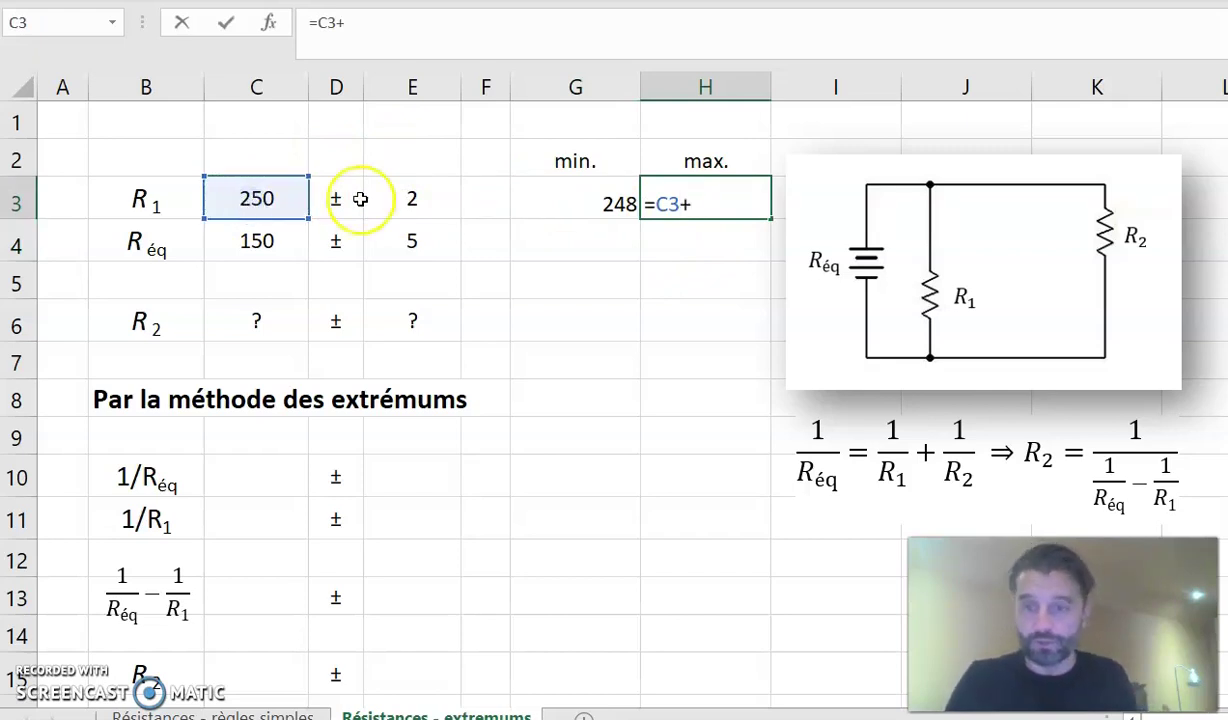
{"action": "left_click", "coordinate": [387, 199]}
{"action": "key", "text": "Return"}
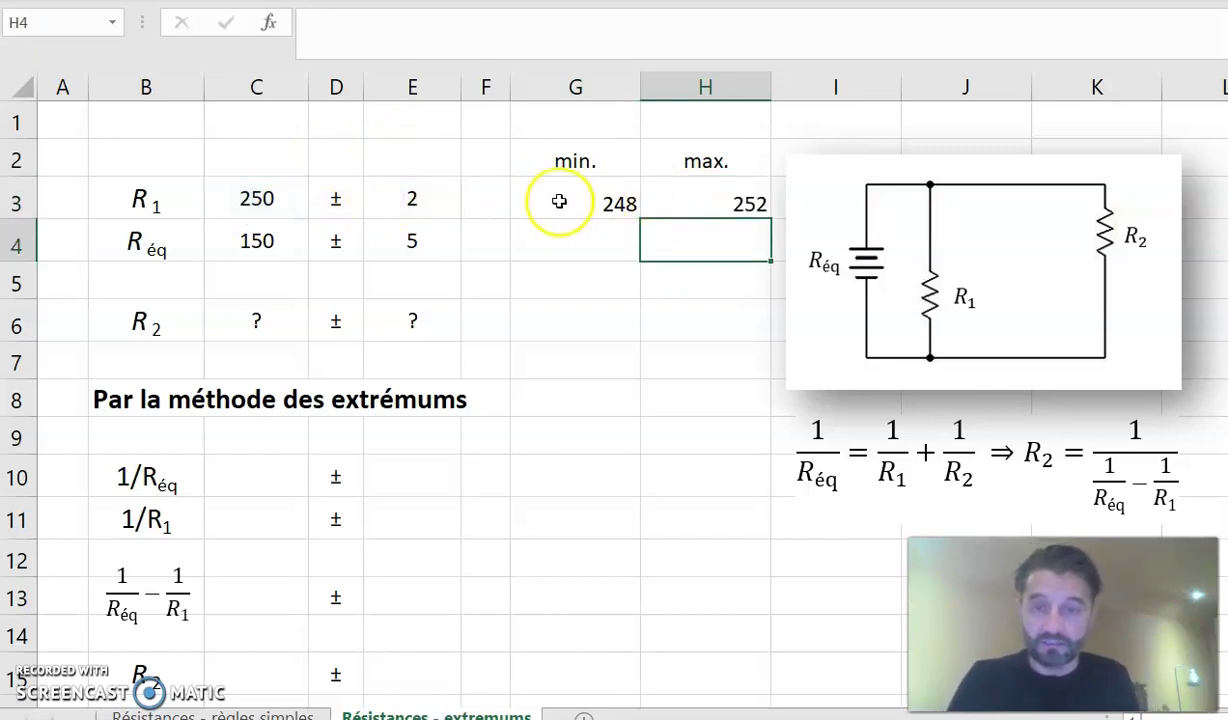
{"action": "left_click_drag", "start_coordinate": [559, 201], "coordinate": [682, 203]}
{"action": "left_click_drag", "start_coordinate": [770, 217], "coordinate": [773, 262]}
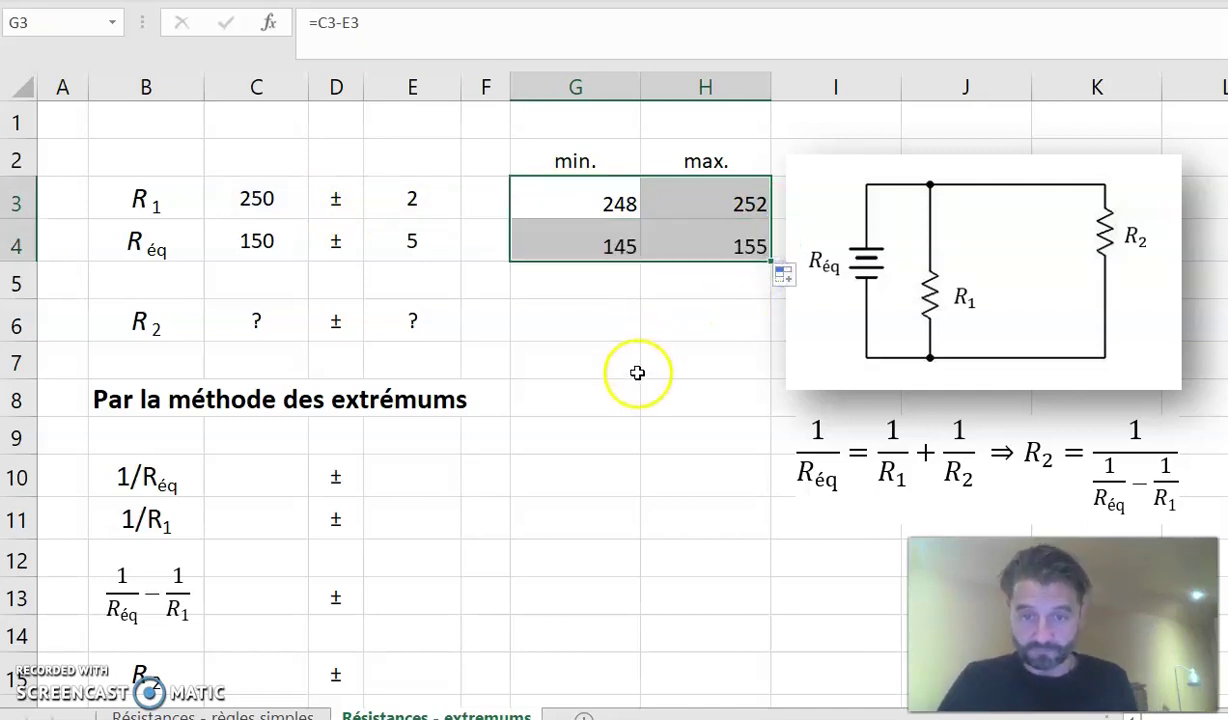
{"action": "left_click", "coordinate": [598, 320]}
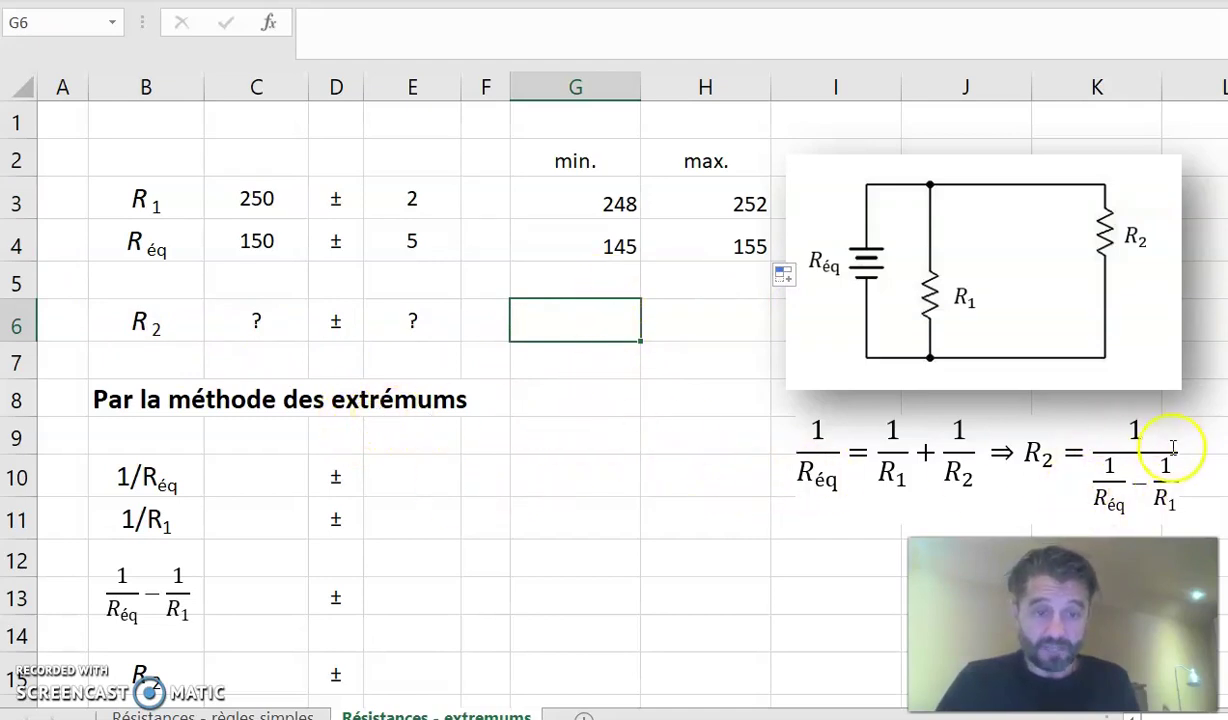
{"action": "left_click", "coordinate": [1110, 472]}
{"action": "left_click_drag", "start_coordinate": [1105, 470], "coordinate": [1112, 508]}
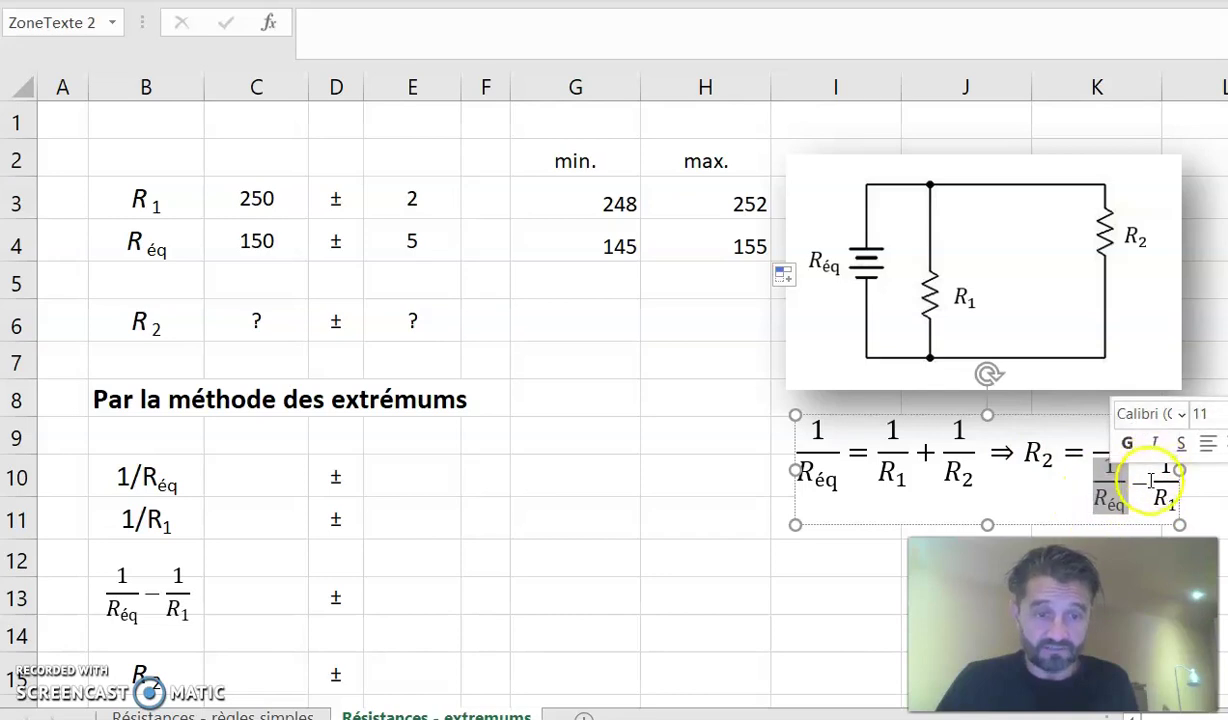
{"action": "left_click_drag", "start_coordinate": [1153, 465], "coordinate": [1166, 495]}
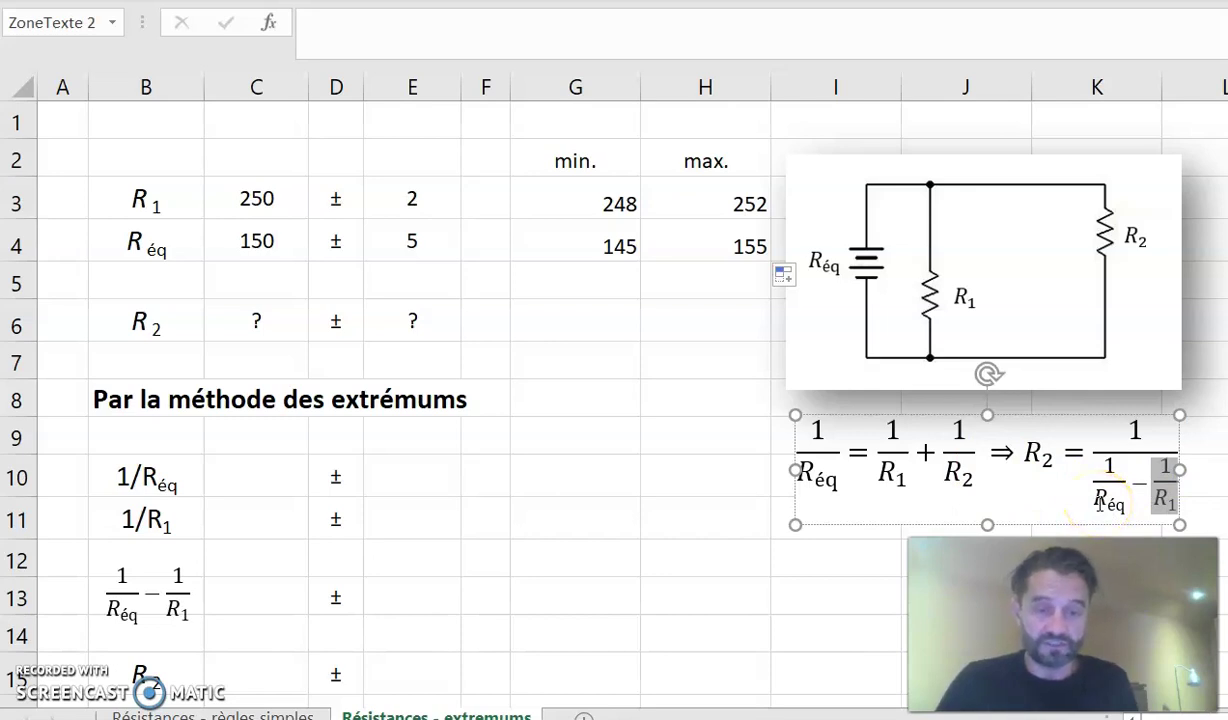
{"action": "left_click", "coordinate": [196, 478]}
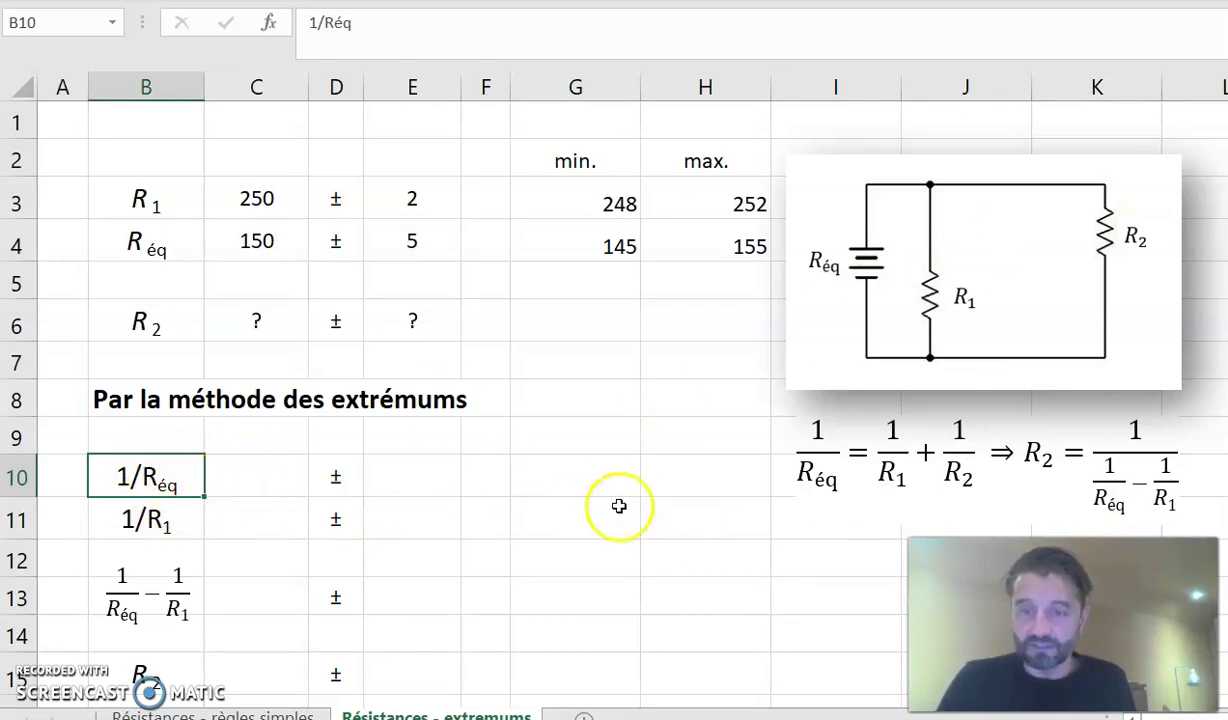
Set G10 to =1/H4 and H10 to =1/G4, so 1/Réq spans 0,00645161 to 0,00689655
{"action": "left_click", "coordinate": [570, 476]}
{"action": "type", "text": "=1/"}
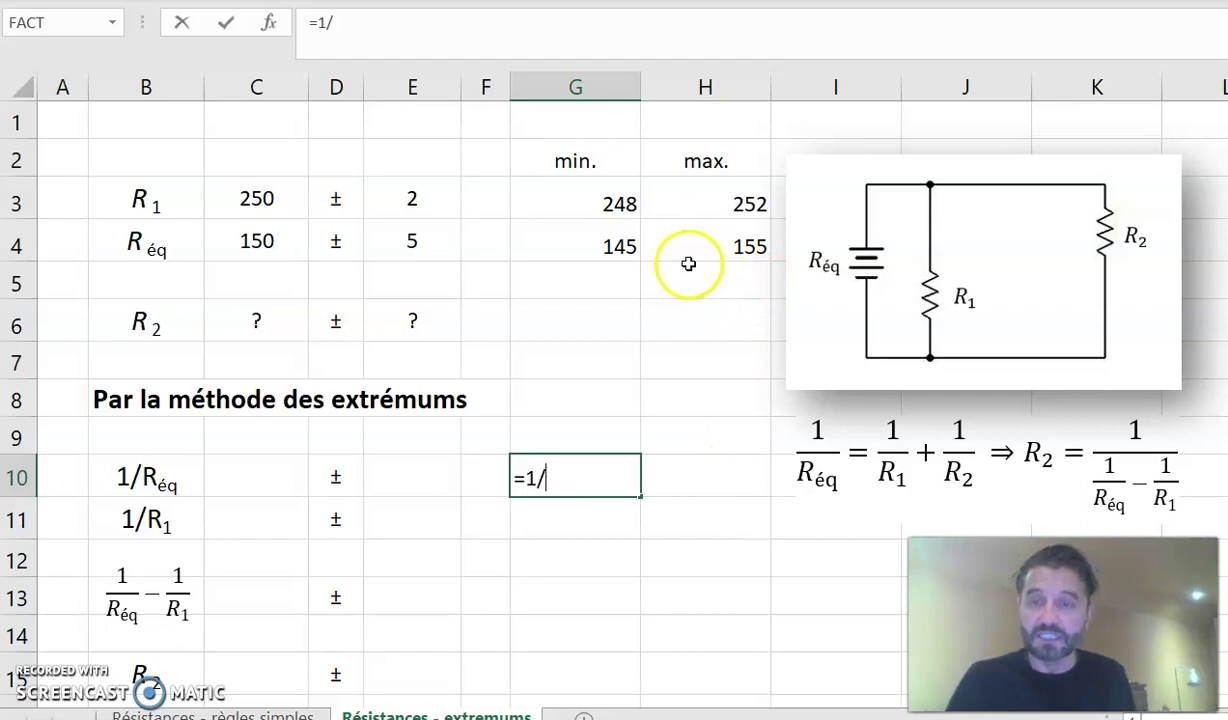
{"action": "left_click", "coordinate": [720, 245]}
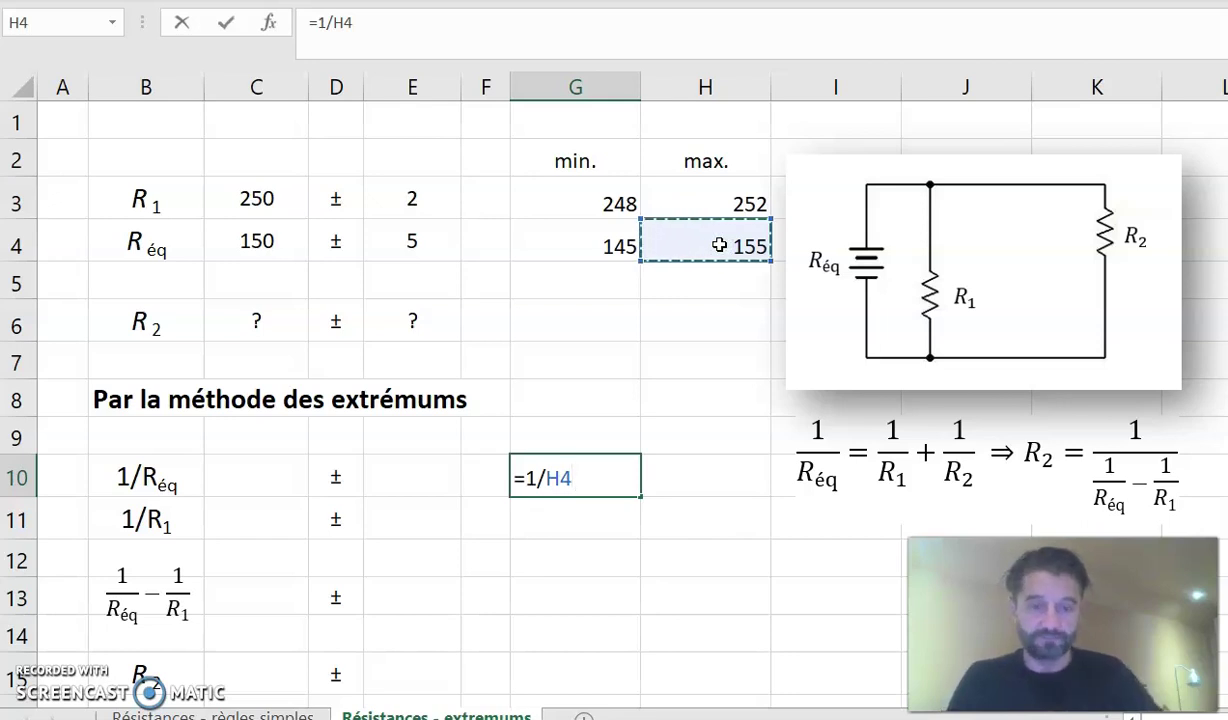
{"action": "key", "text": "Return"}
{"action": "left_click", "coordinate": [677, 480]}
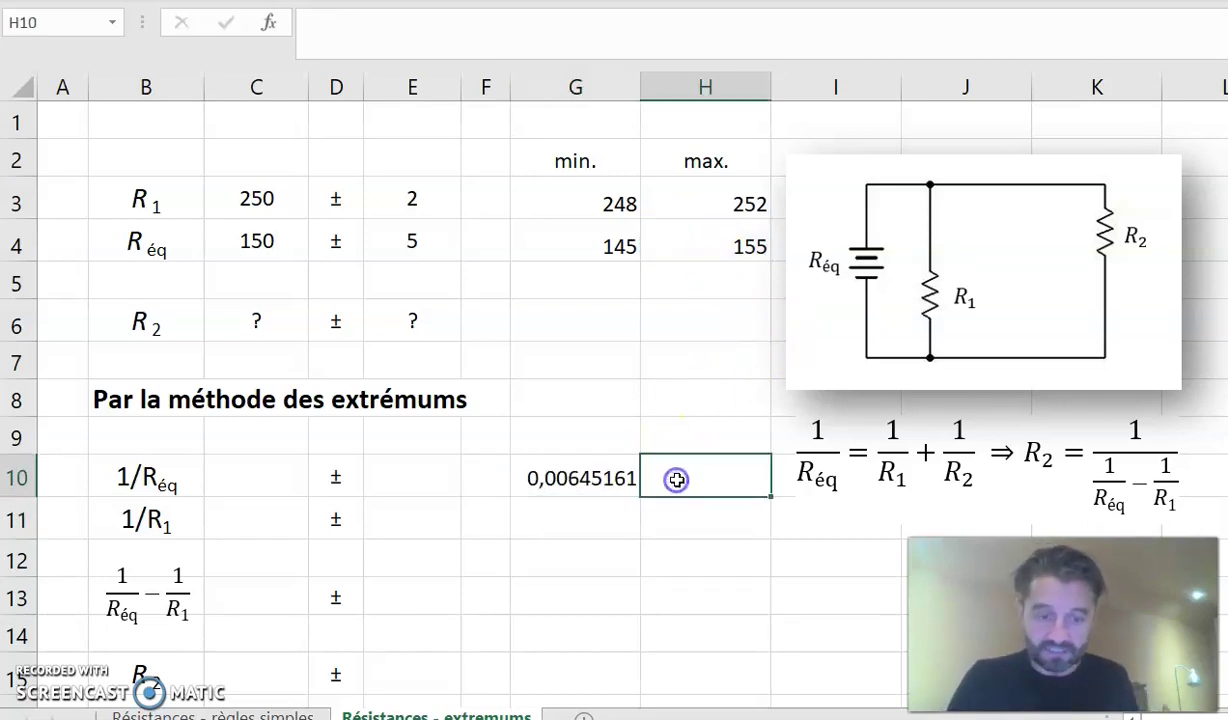
{"action": "type", "text": "=1/"}
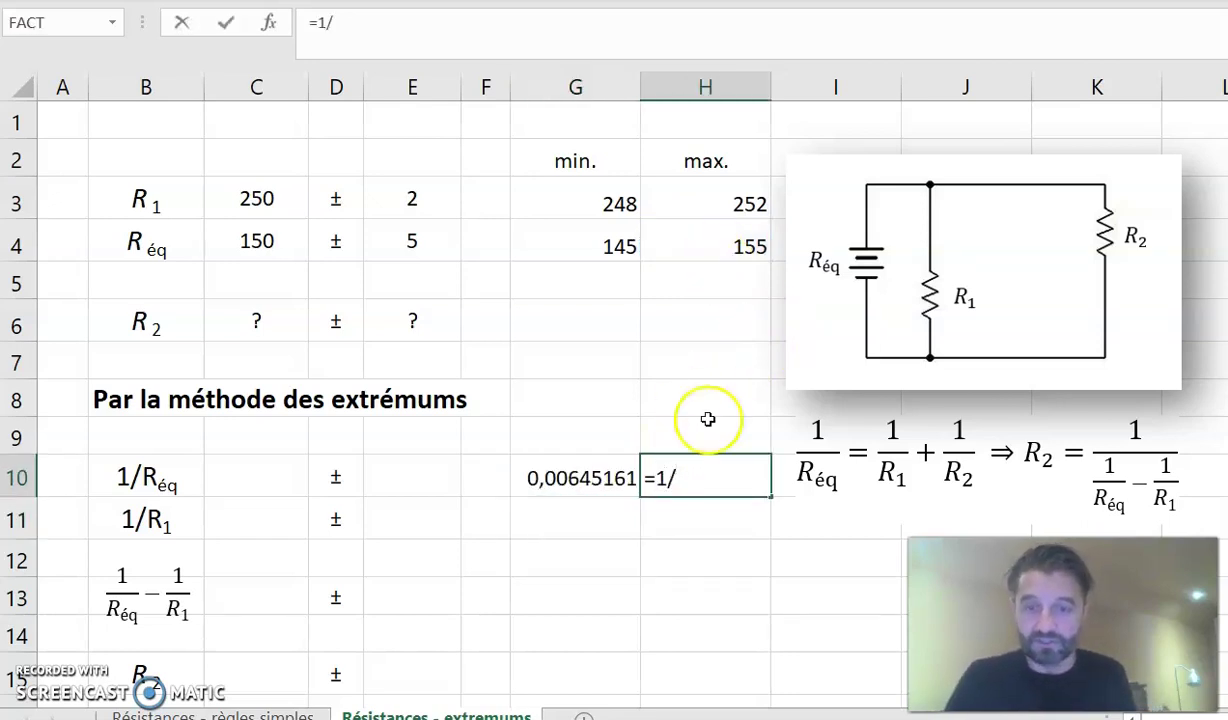
{"action": "left_click", "coordinate": [573, 240]}
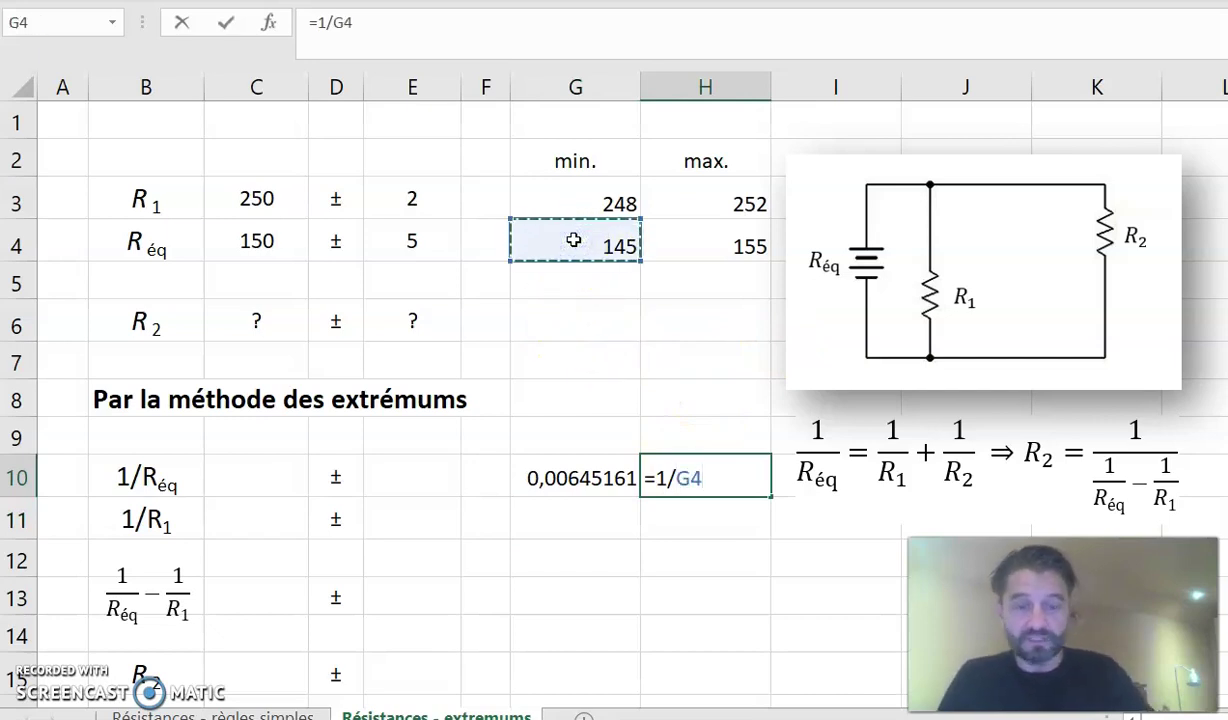
{"action": "key", "text": "Return"}
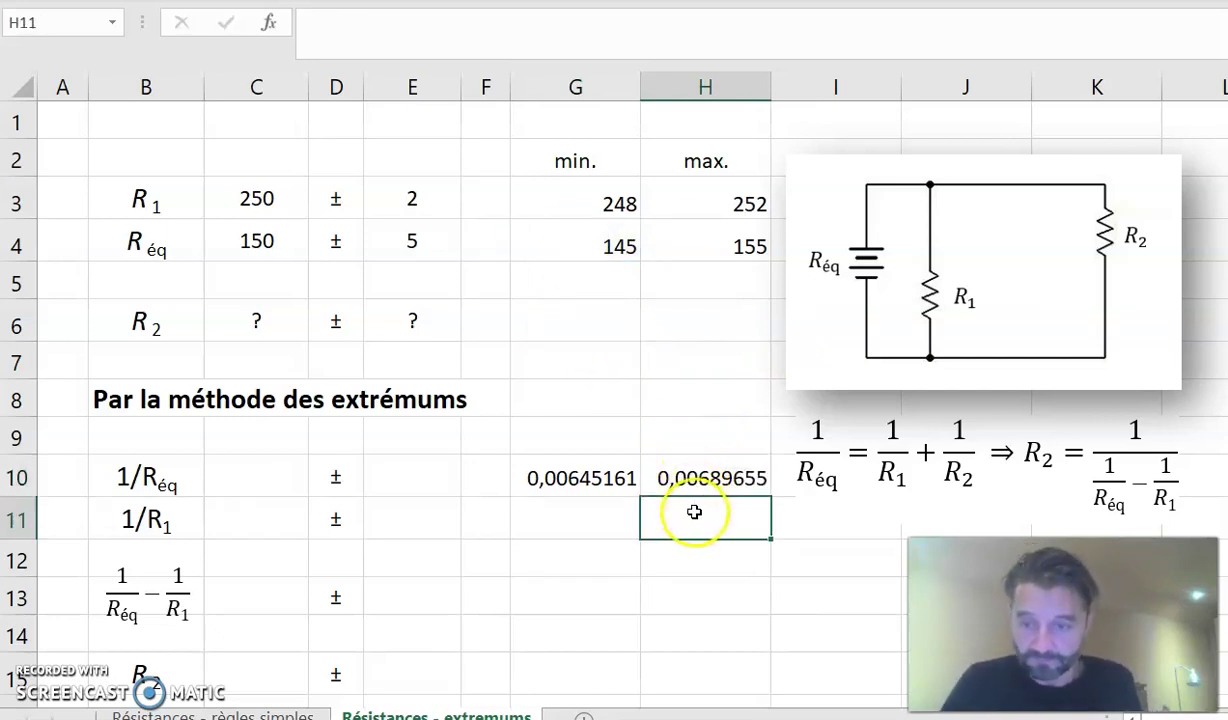
Set G11 to =1/H3 and H11 to =1/G3, so 1/R1 spans 0,00396825 to 0,00403226
{"action": "left_click", "coordinate": [582, 517]}
{"action": "type", "text": "=1/"}
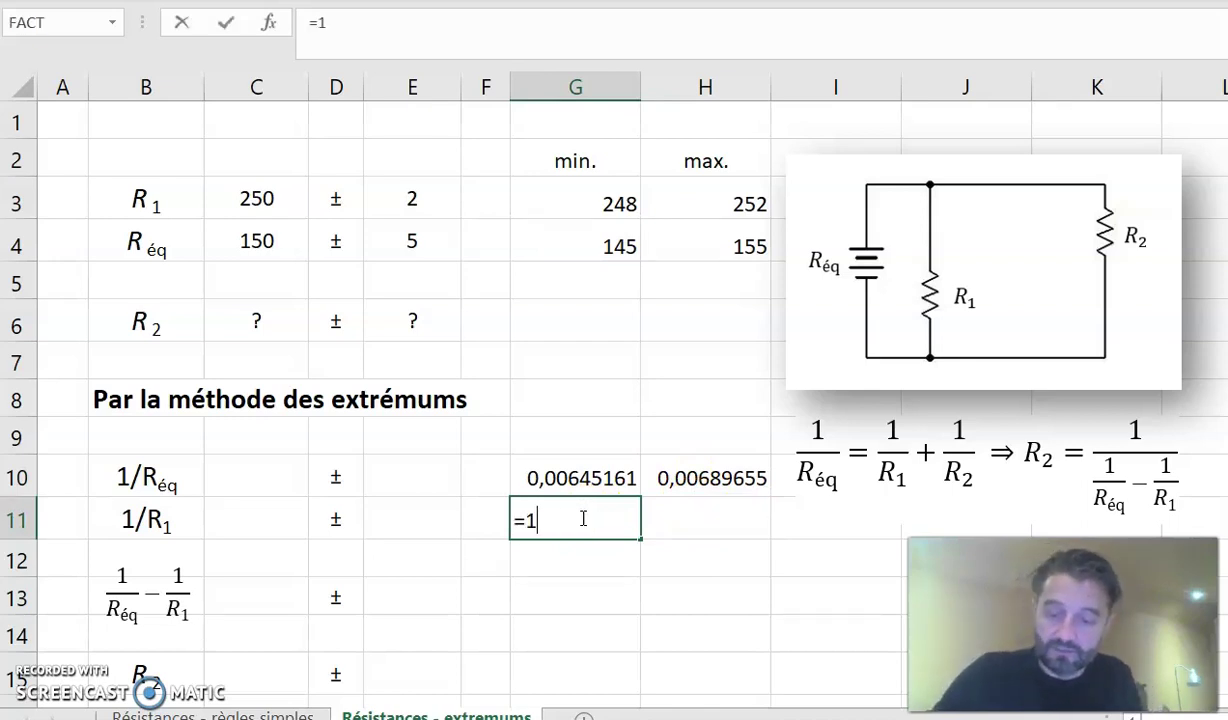
{"action": "left_click", "coordinate": [707, 199]}
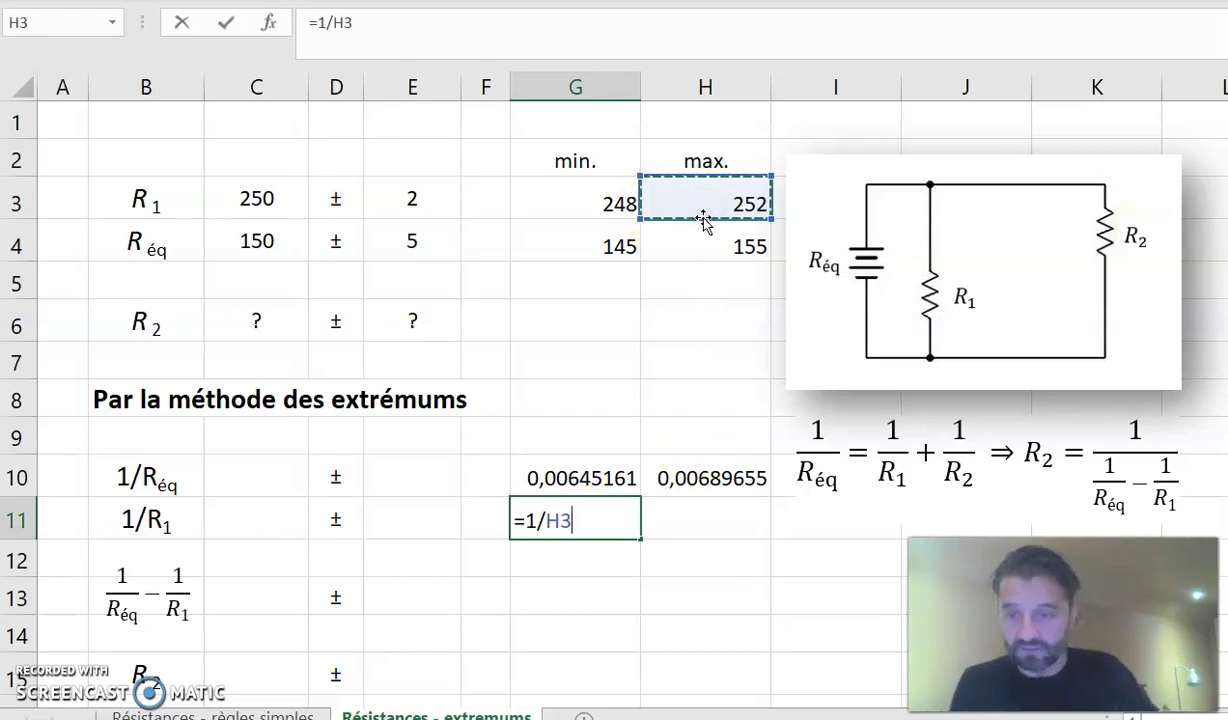
{"action": "key", "text": "Return"}
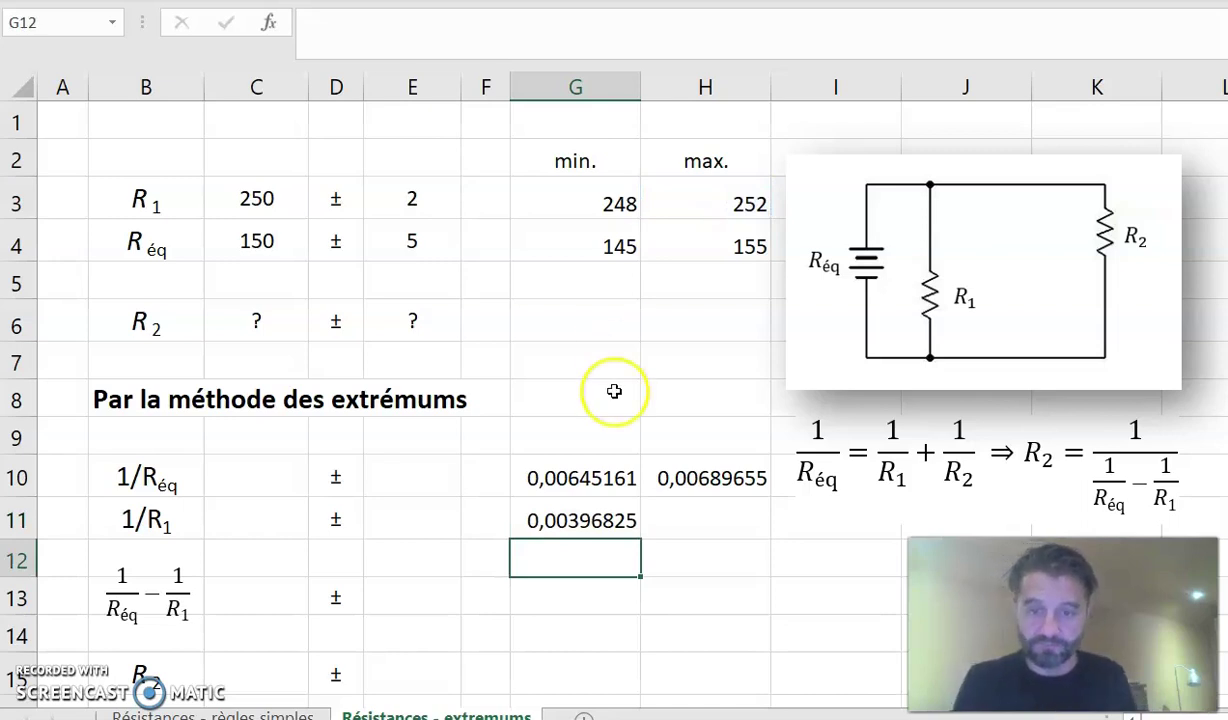
{"action": "left_click", "coordinate": [711, 527]}
{"action": "type", "text": "=1/"}
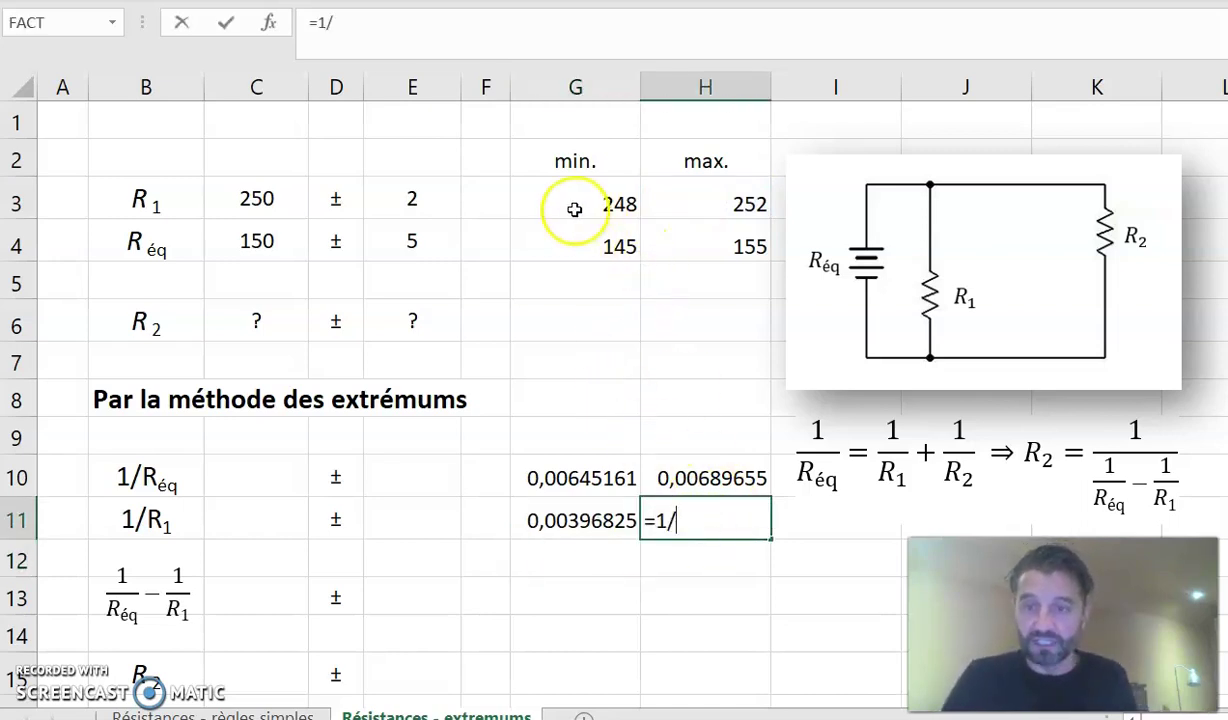
{"action": "left_click", "coordinate": [578, 201]}
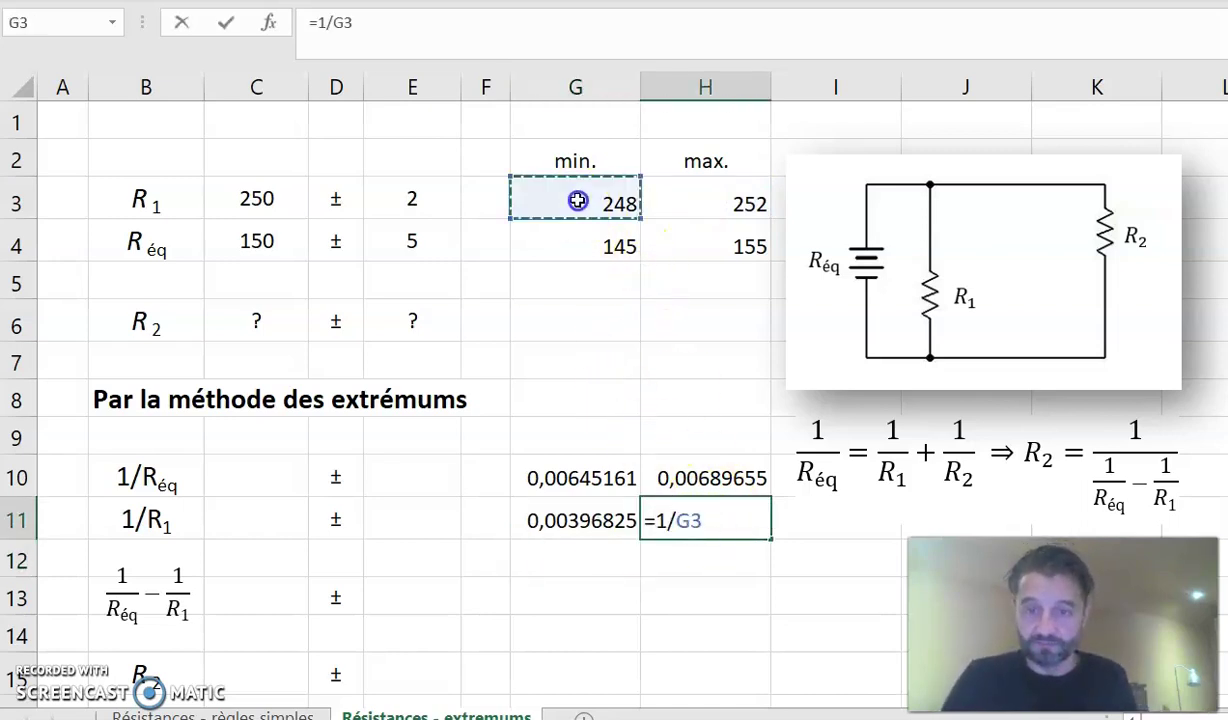
{"action": "key", "text": "Return"}
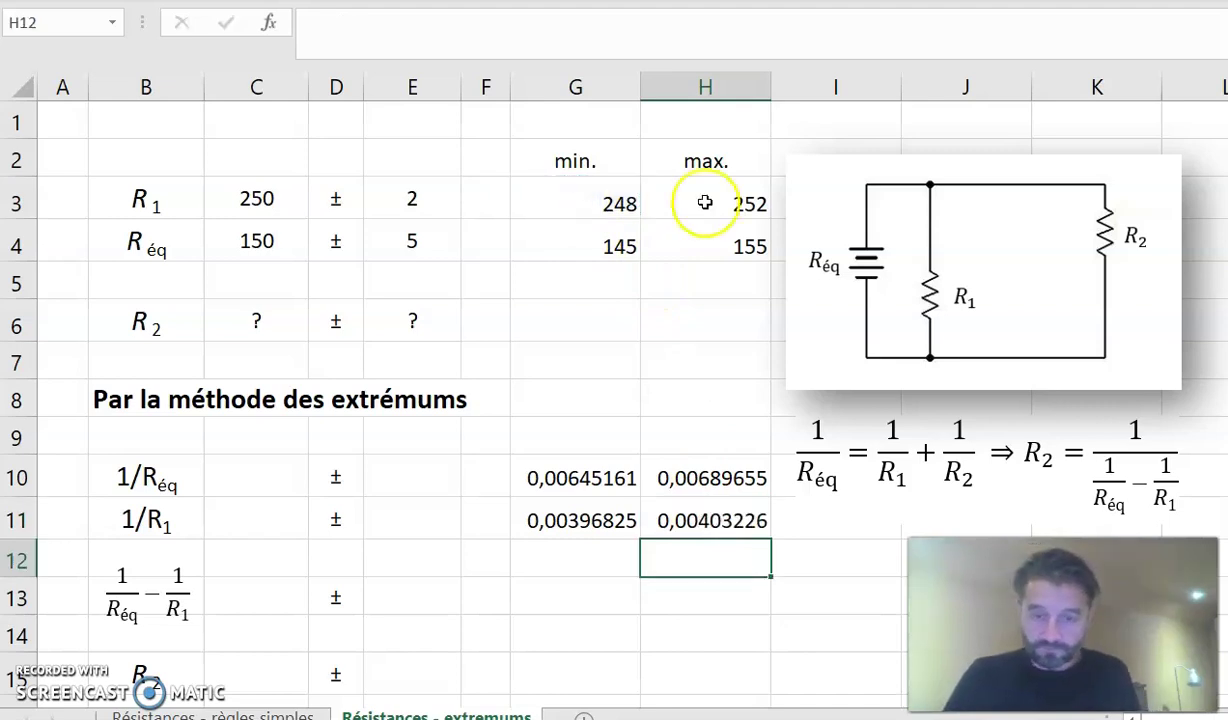
Enter =(G10+H10)/2 in C10, giving a 1/Réq central value of 0,006674
{"action": "left_click", "coordinate": [265, 483]}
{"action": "type", "text": "=("}
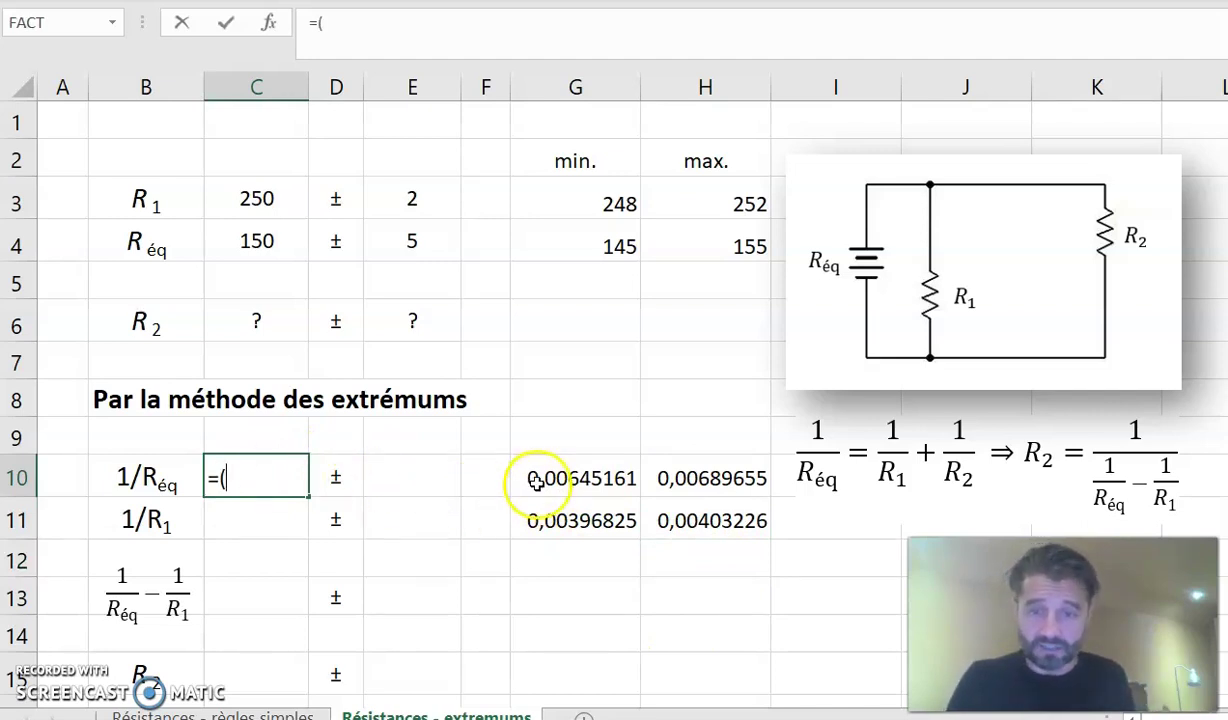
{"action": "left_click", "coordinate": [540, 478]}
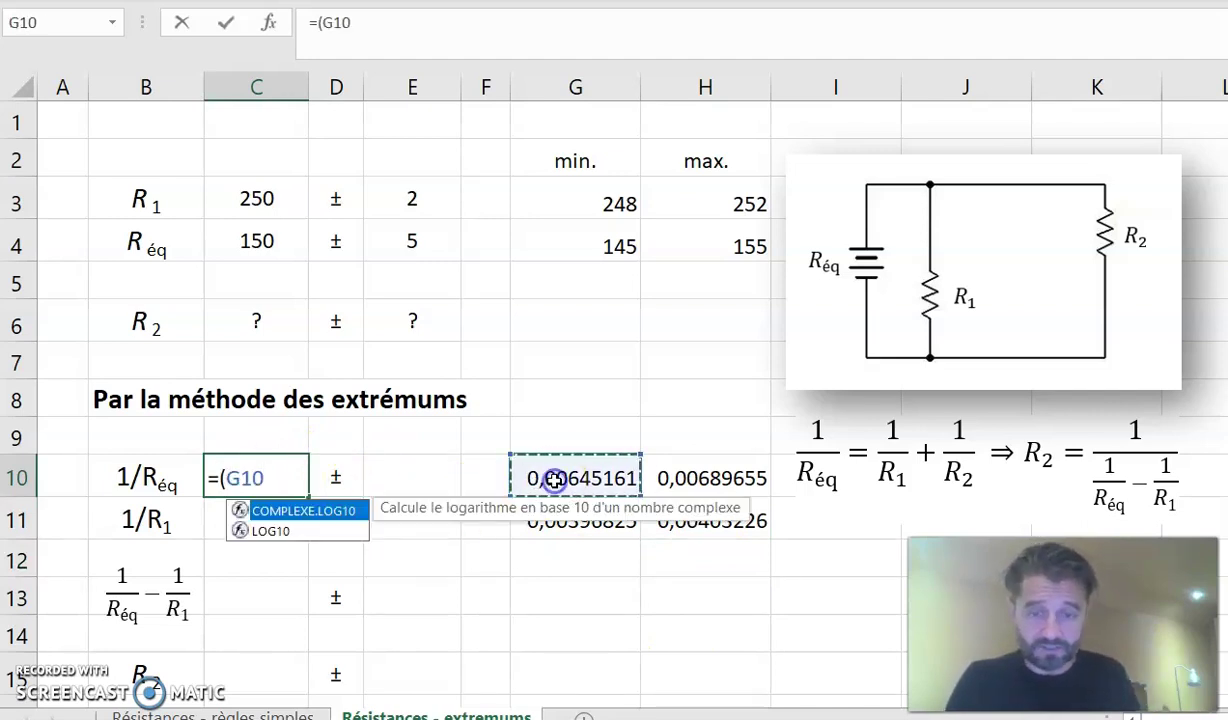
{"action": "type", "text": "+"}
{"action": "left_click", "coordinate": [697, 477]}
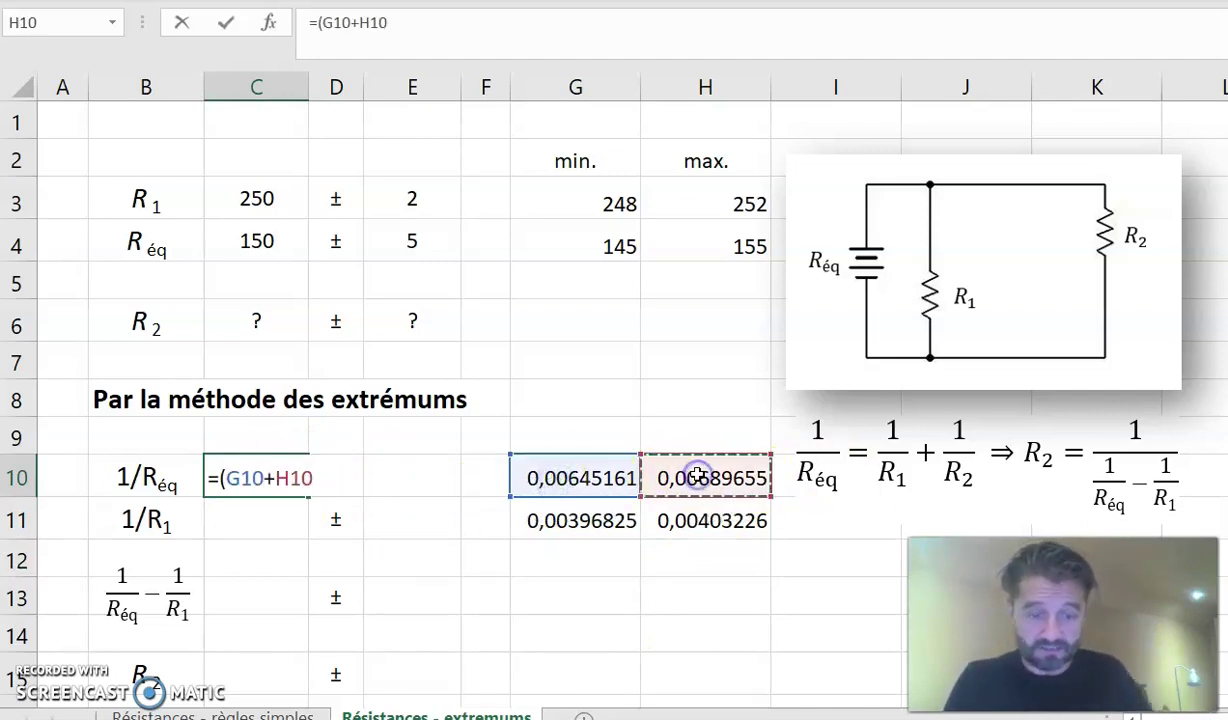
{"action": "type", "text": "/2"}
{"action": "key", "text": "Return"}
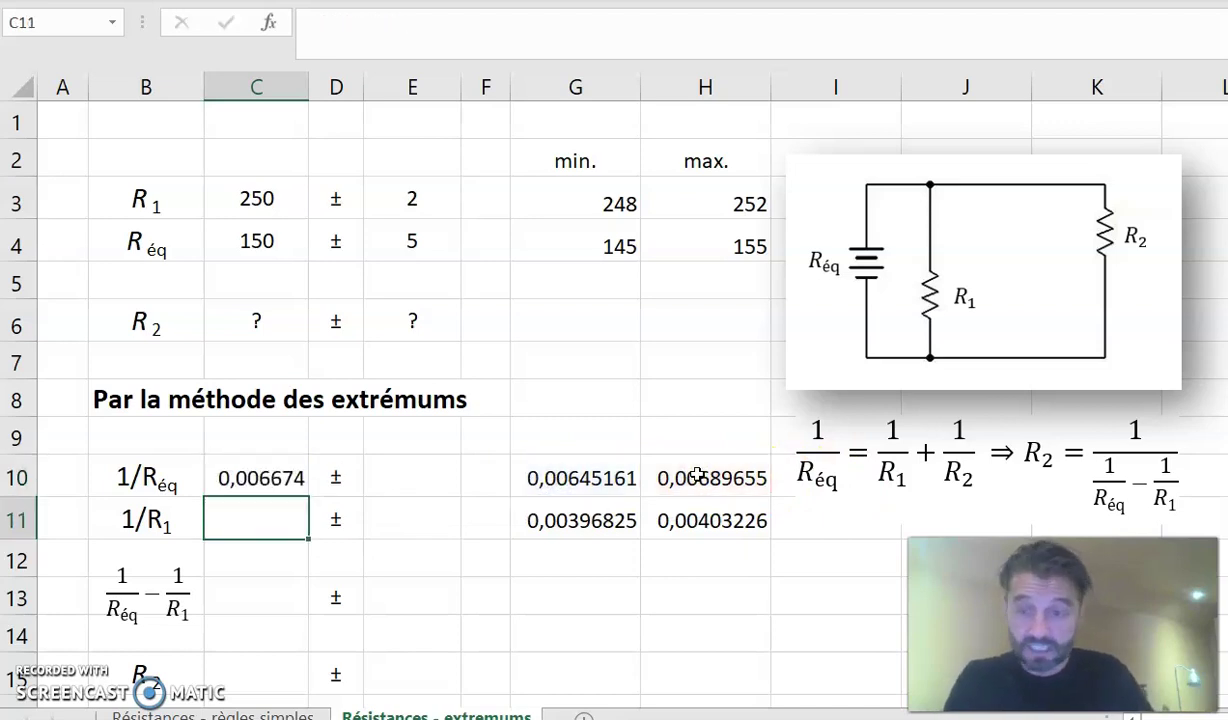
{"action": "left_click", "coordinate": [438, 478]}
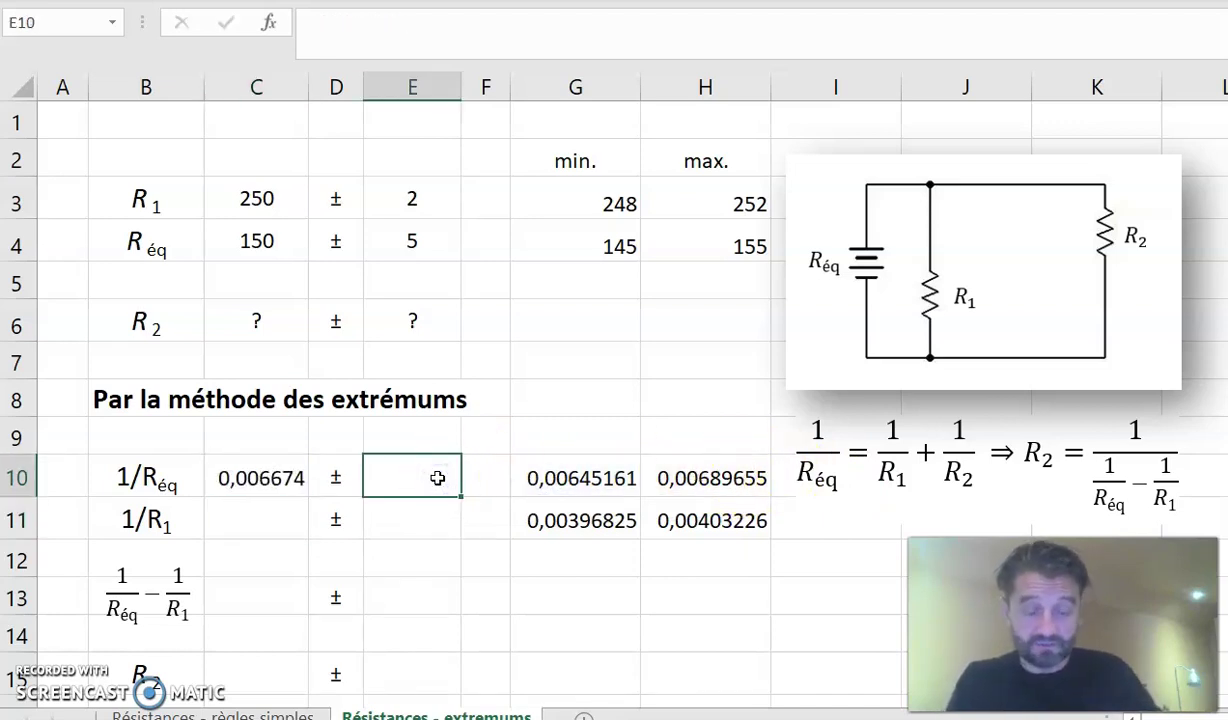
Enter =(H10-G10)/2 in E10, giving the 1/Réq uncertainty 0,000222469
{"action": "type", "text": "=("}
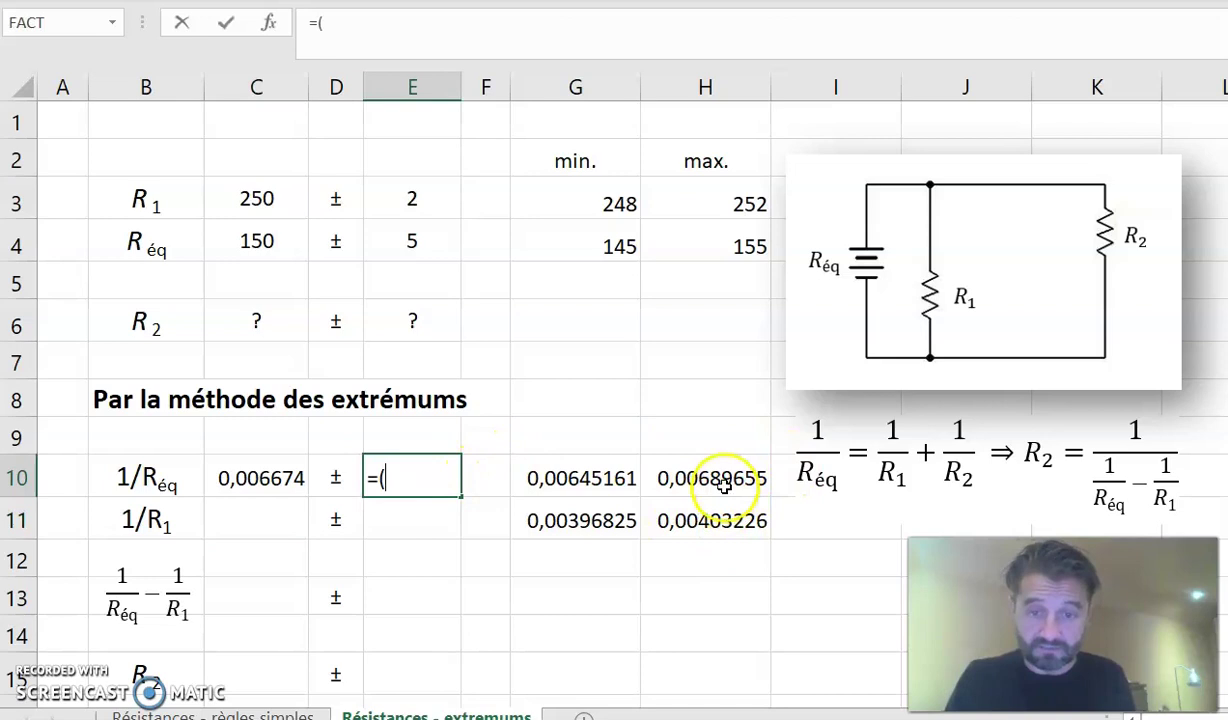
{"action": "left_click", "coordinate": [724, 478]}
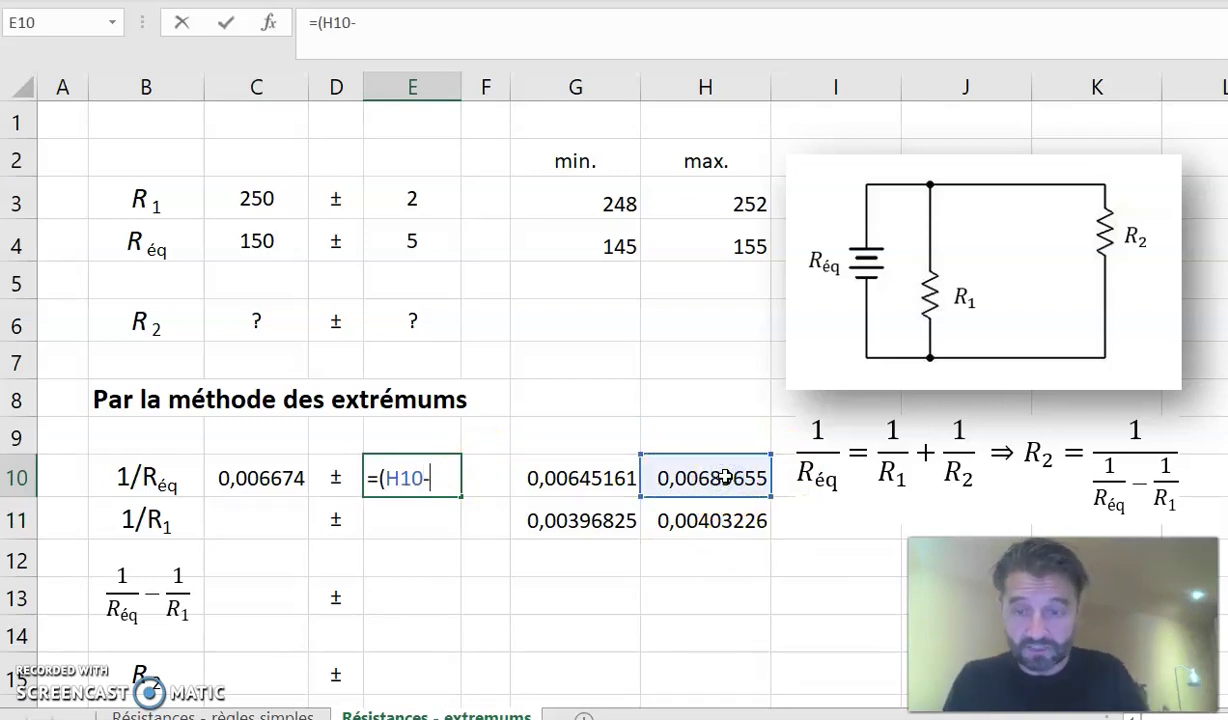
{"action": "left_click", "coordinate": [580, 477]}
{"action": "type", "text": ")/2"}
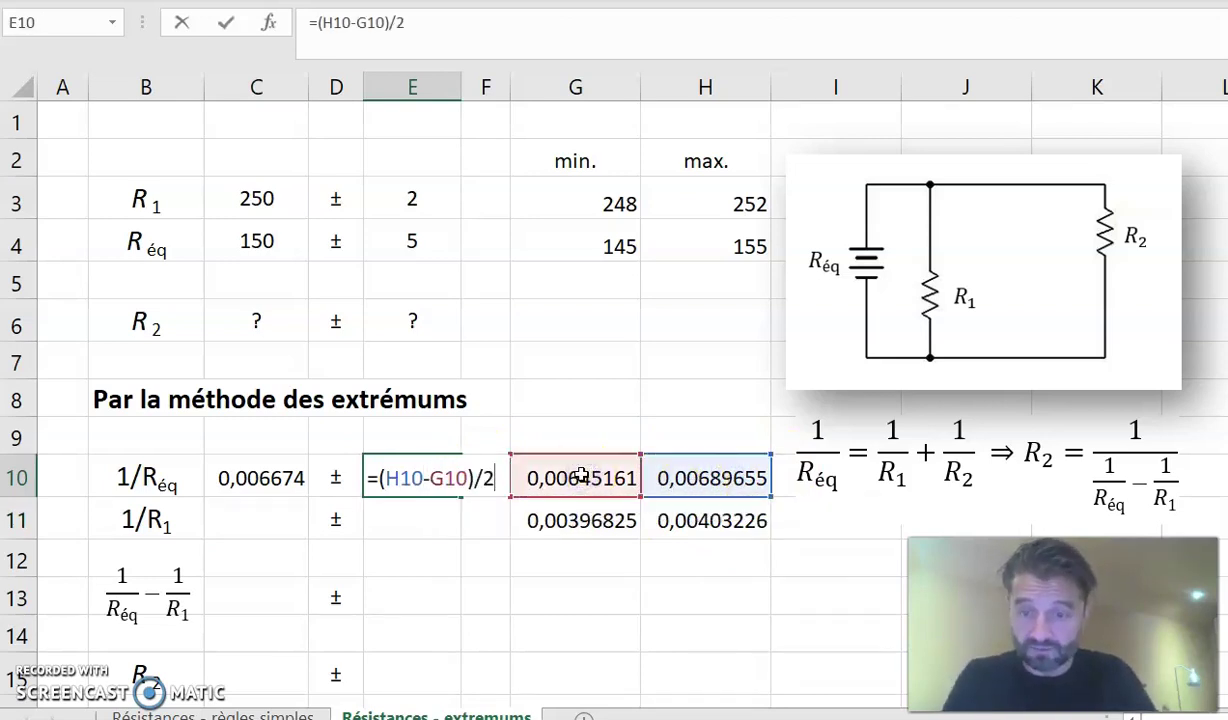
{"action": "key", "text": "Return"}
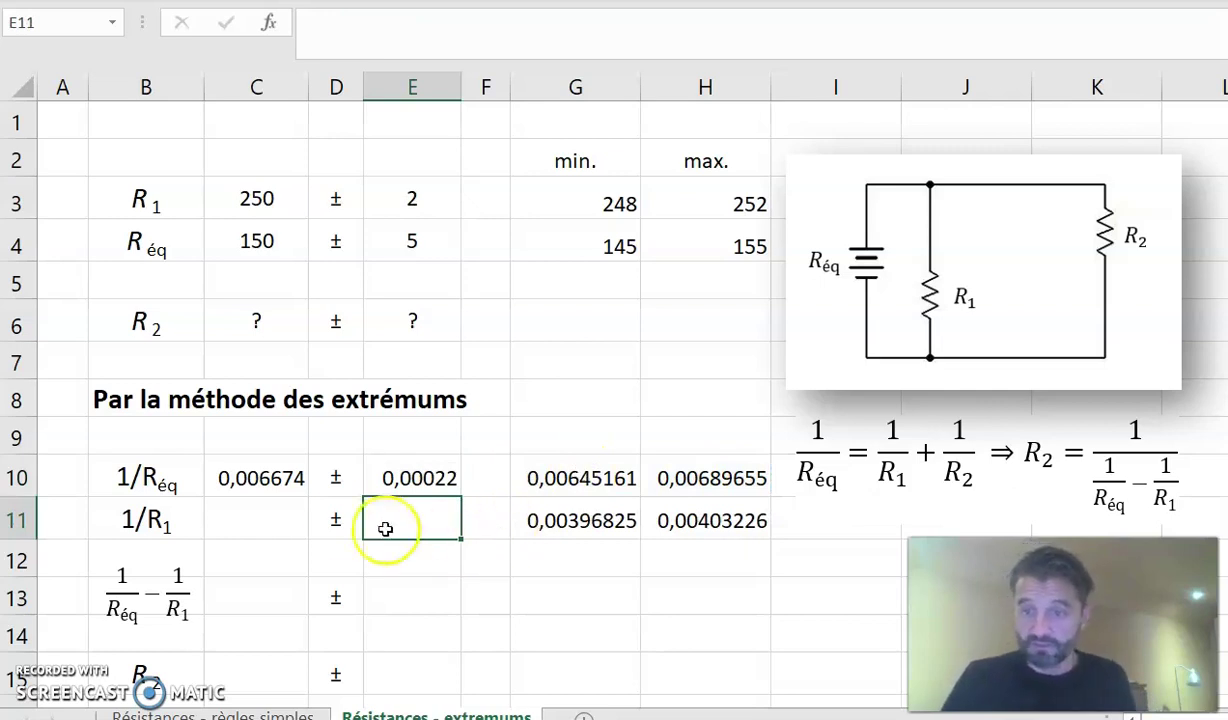
Fill C10 and E10 down to row 11 so 1/R1 reads 0,004 ± 3,200E-05, and widen column E
{"action": "left_click", "coordinate": [262, 482]}
{"action": "left_click_drag", "start_coordinate": [310, 497], "coordinate": [305, 535]}
{"action": "left_click", "coordinate": [400, 477]}
{"action": "left_click_drag", "start_coordinate": [463, 497], "coordinate": [455, 535]}
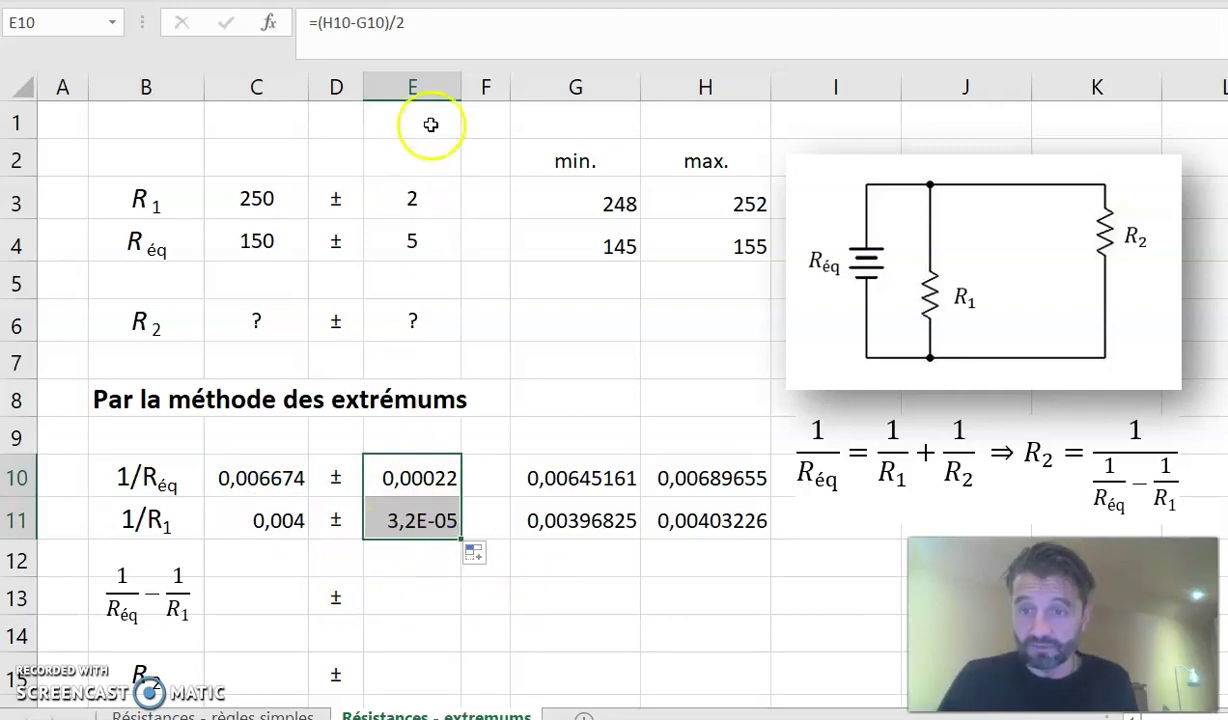
{"action": "left_click", "coordinate": [445, 87]}
{"action": "left_click_drag", "start_coordinate": [461, 87], "coordinate": [510, 85]}
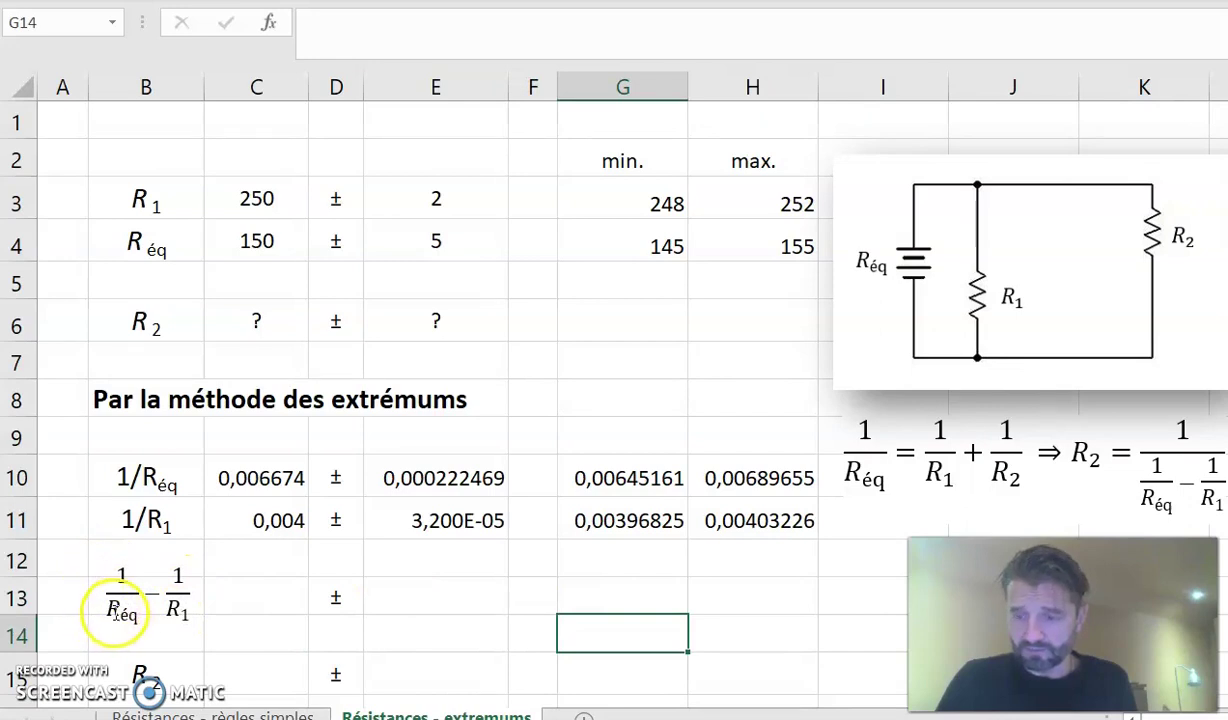
Enter =G10-H11 in G13 and =H10-G11 in H13, spanning 0,00241935 to 0,0029283
{"action": "left_click", "coordinate": [608, 604]}
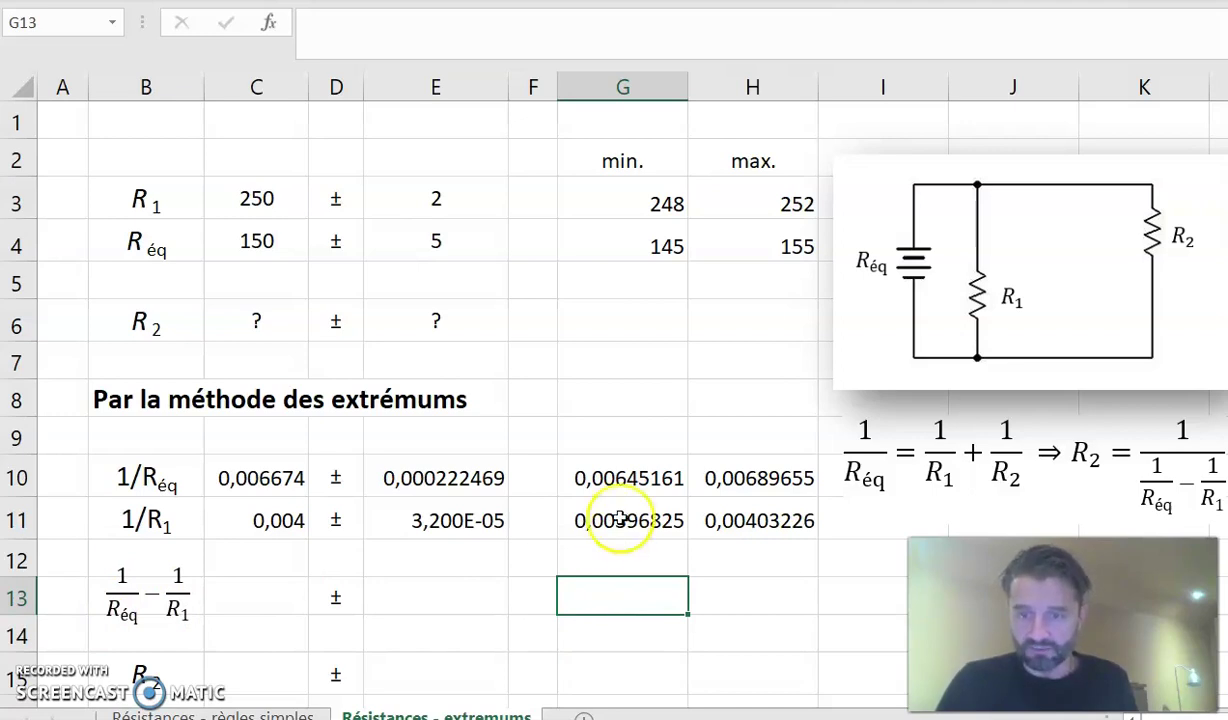
{"action": "type", "text": "="}
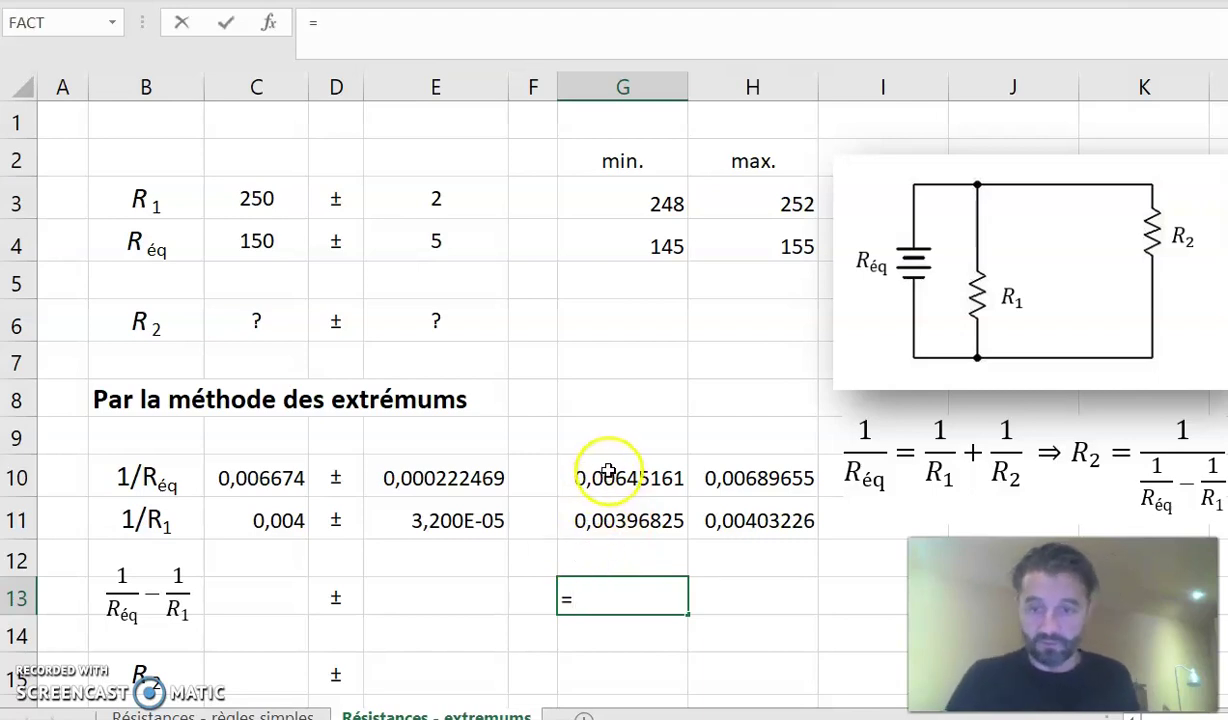
{"action": "left_click", "coordinate": [609, 470]}
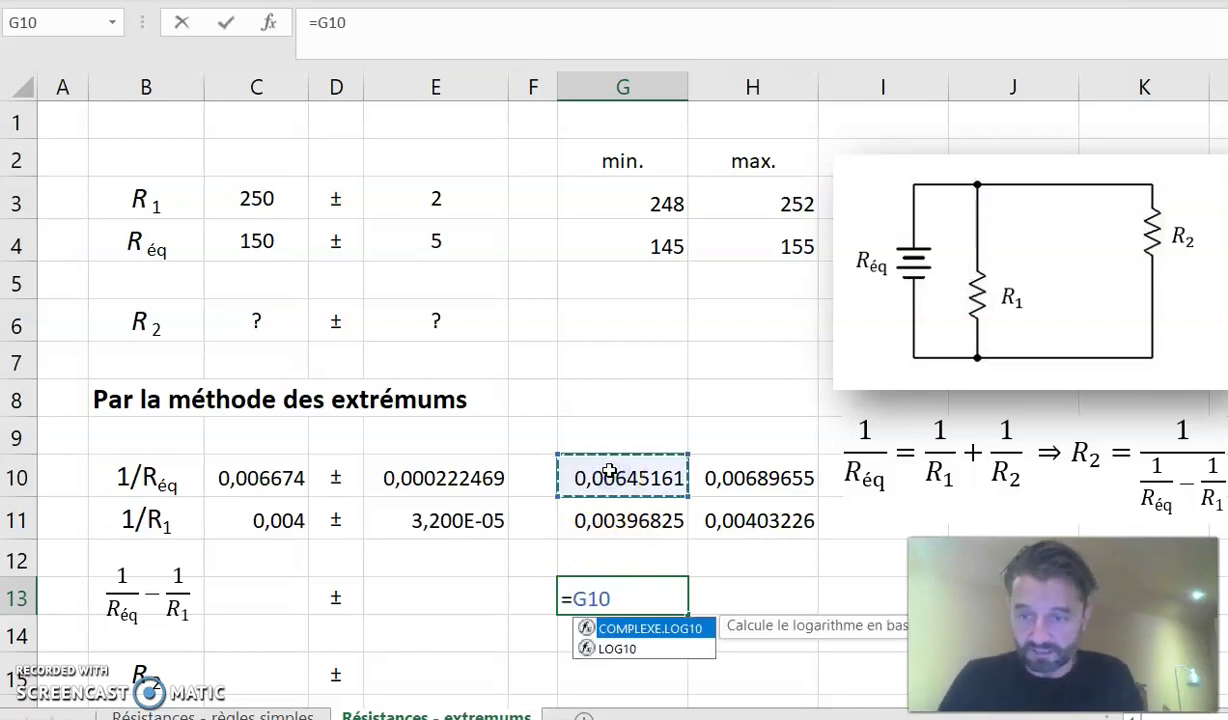
{"action": "type", "text": "-"}
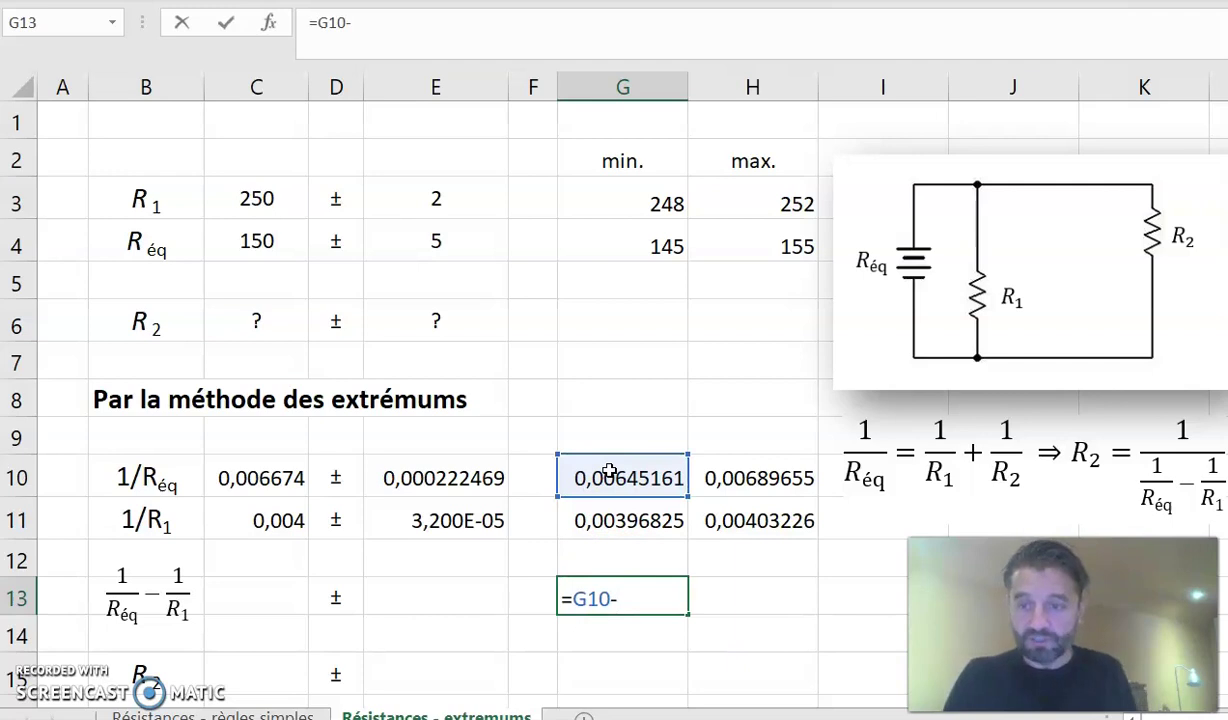
{"action": "left_click", "coordinate": [741, 521]}
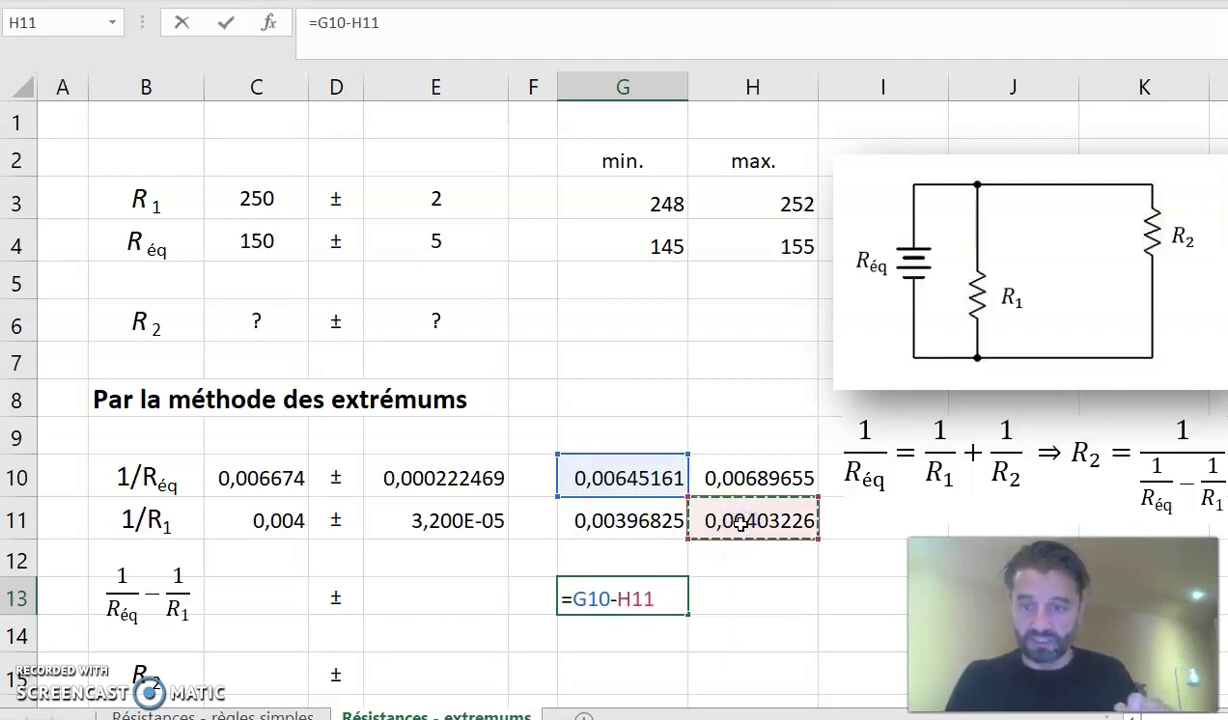
{"action": "key", "text": "Return"}
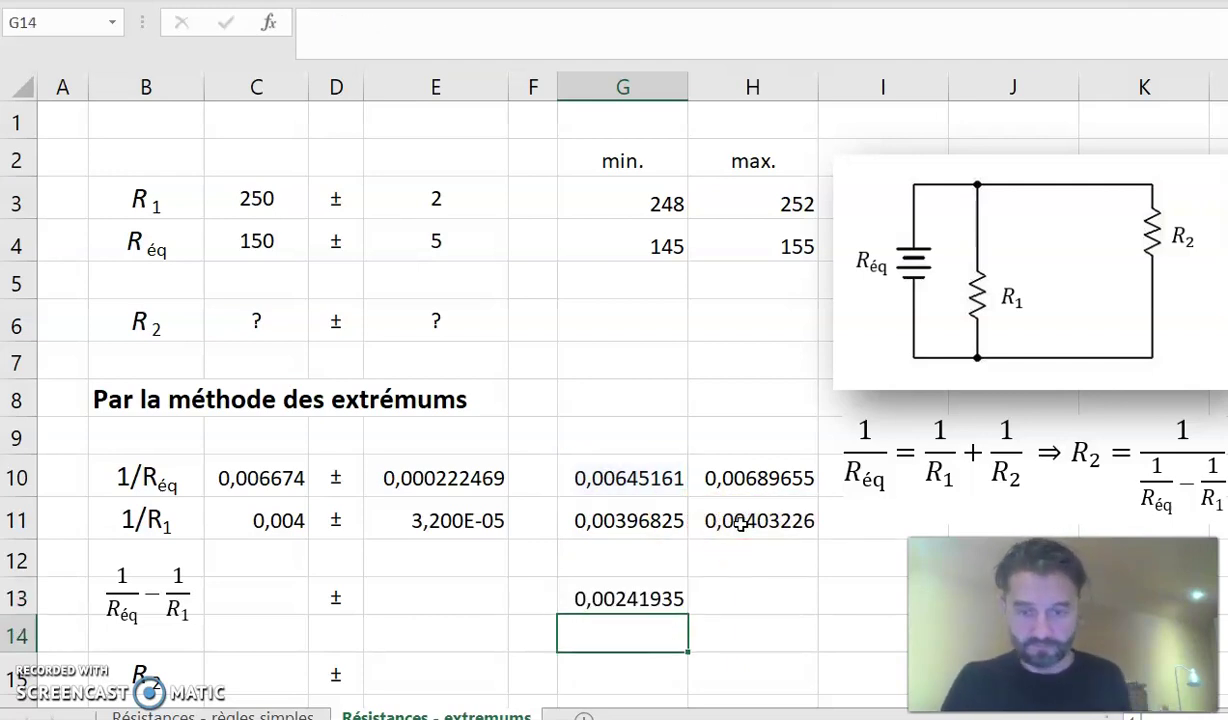
{"action": "left_click", "coordinate": [735, 599]}
{"action": "type", "text": "="}
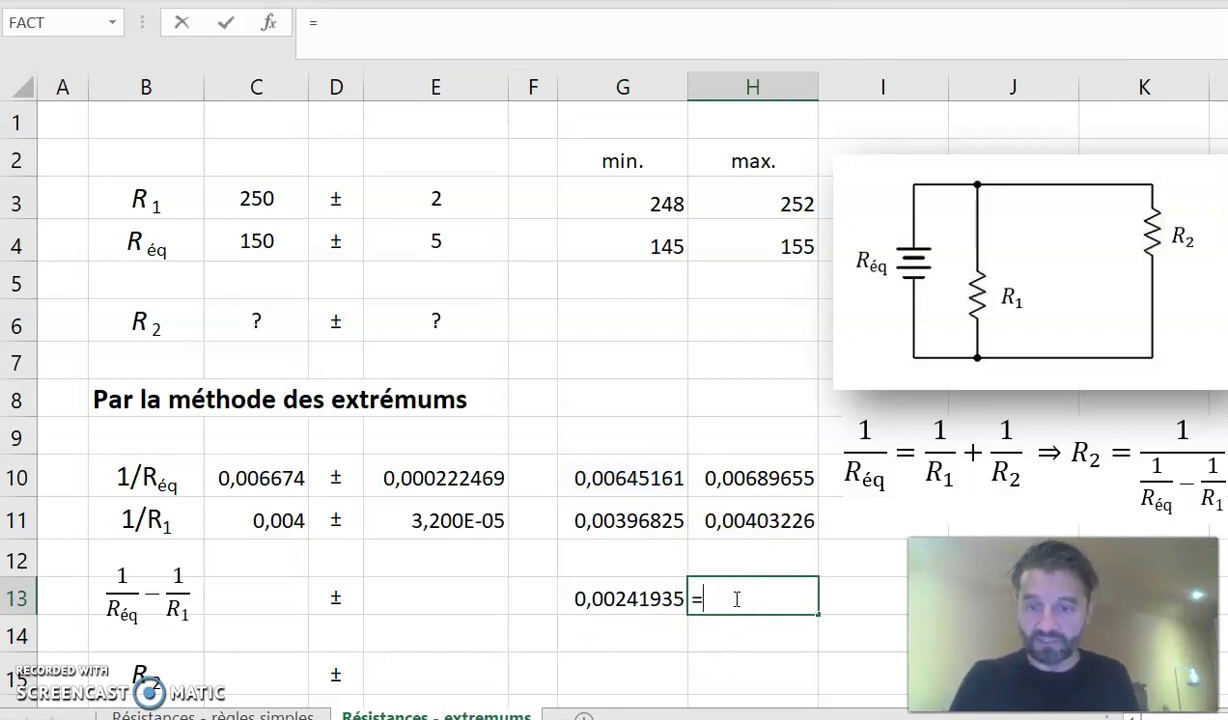
{"action": "left_click", "coordinate": [765, 475]}
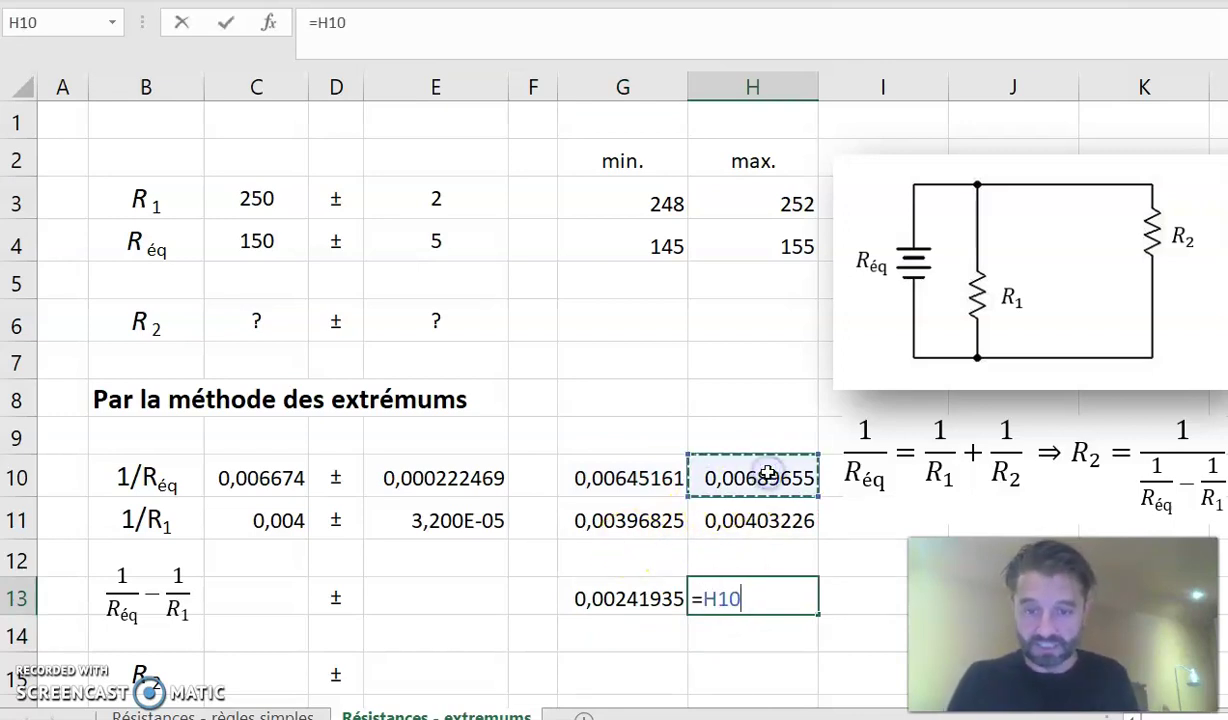
{"action": "left_click", "coordinate": [615, 521]}
{"action": "key", "text": "Return"}
Copy the C11 and E11 formulas into C13 and E13, giving 0,002674 ± 2,545E-04
{"action": "left_click", "coordinate": [278, 597]}
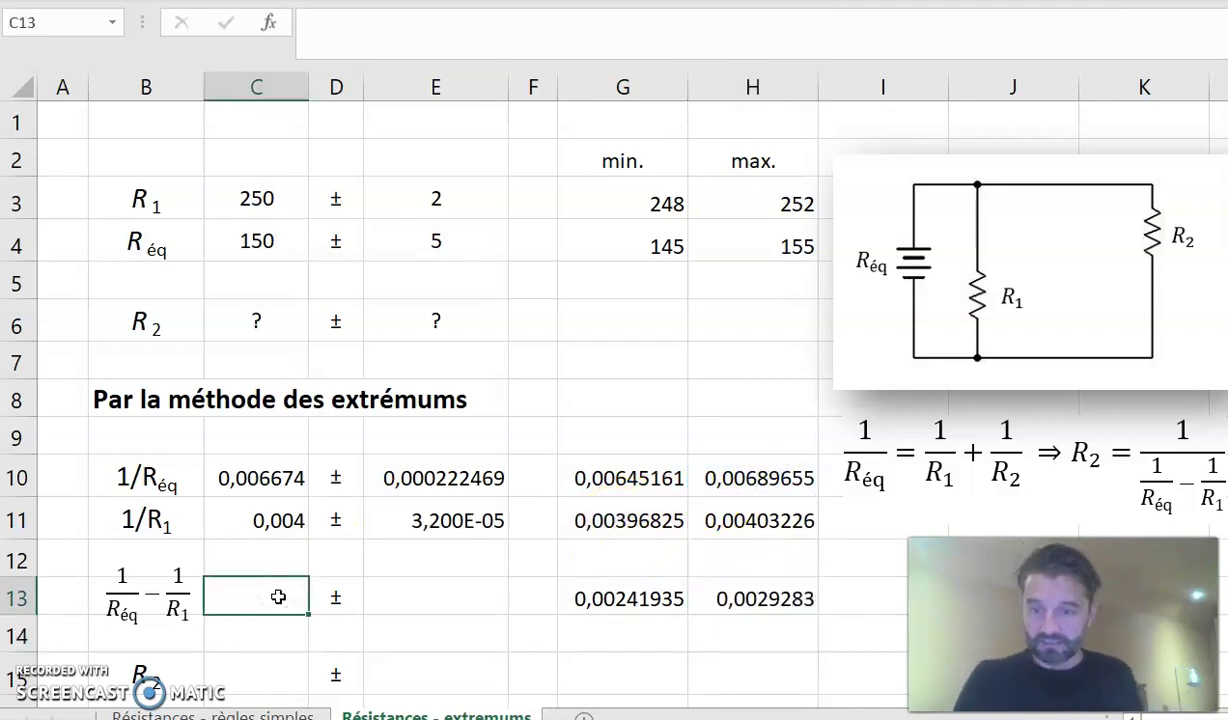
{"action": "left_click", "coordinate": [426, 599]}
{"action": "left_click", "coordinate": [271, 594]}
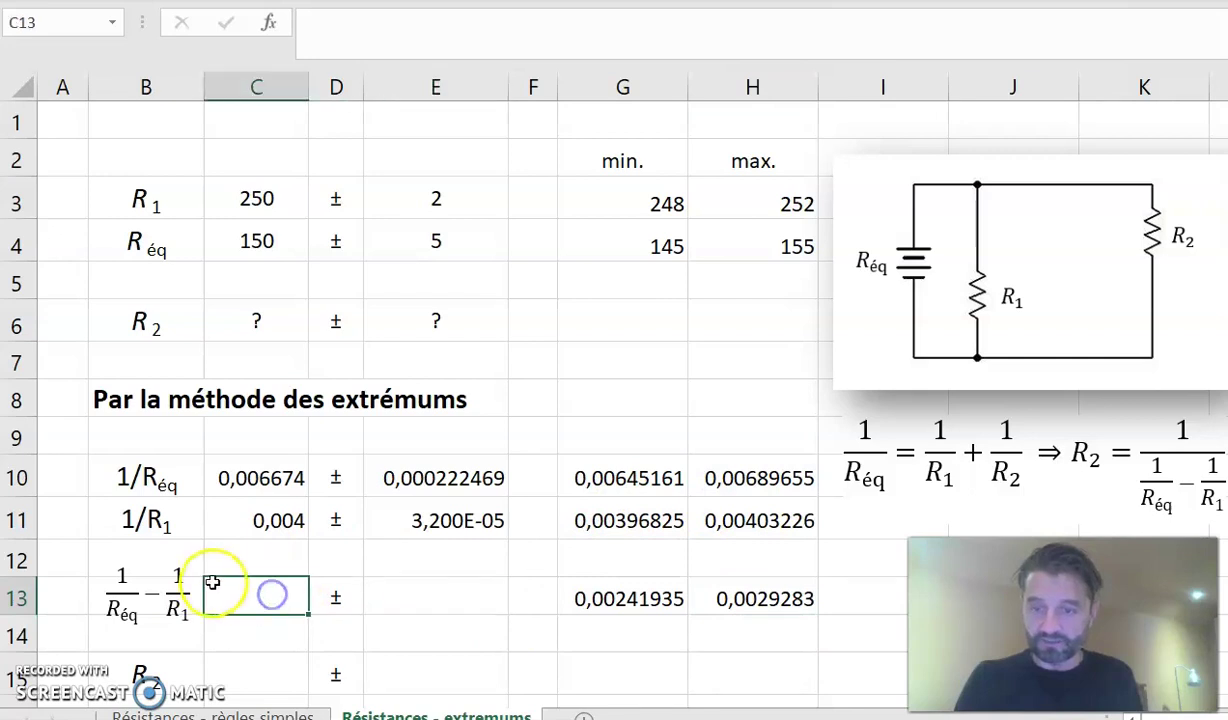
{"action": "left_click", "coordinate": [268, 521]}
{"action": "key", "text": "ctrl+c"}
{"action": "left_click", "coordinate": [247, 596]}
{"action": "key", "text": "ctrl+v"}
{"action": "left_click", "coordinate": [424, 519]}
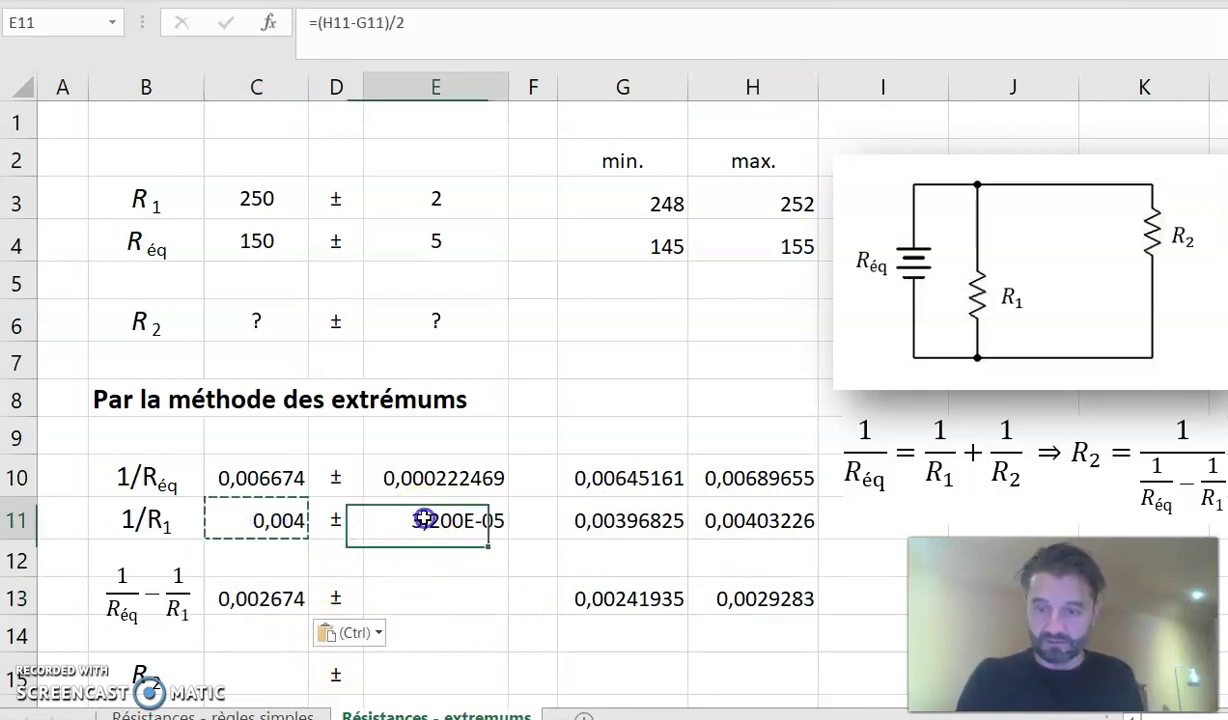
{"action": "key", "text": "ctrl+c"}
{"action": "left_click", "coordinate": [455, 592]}
{"action": "key", "text": "ctrl+v"}
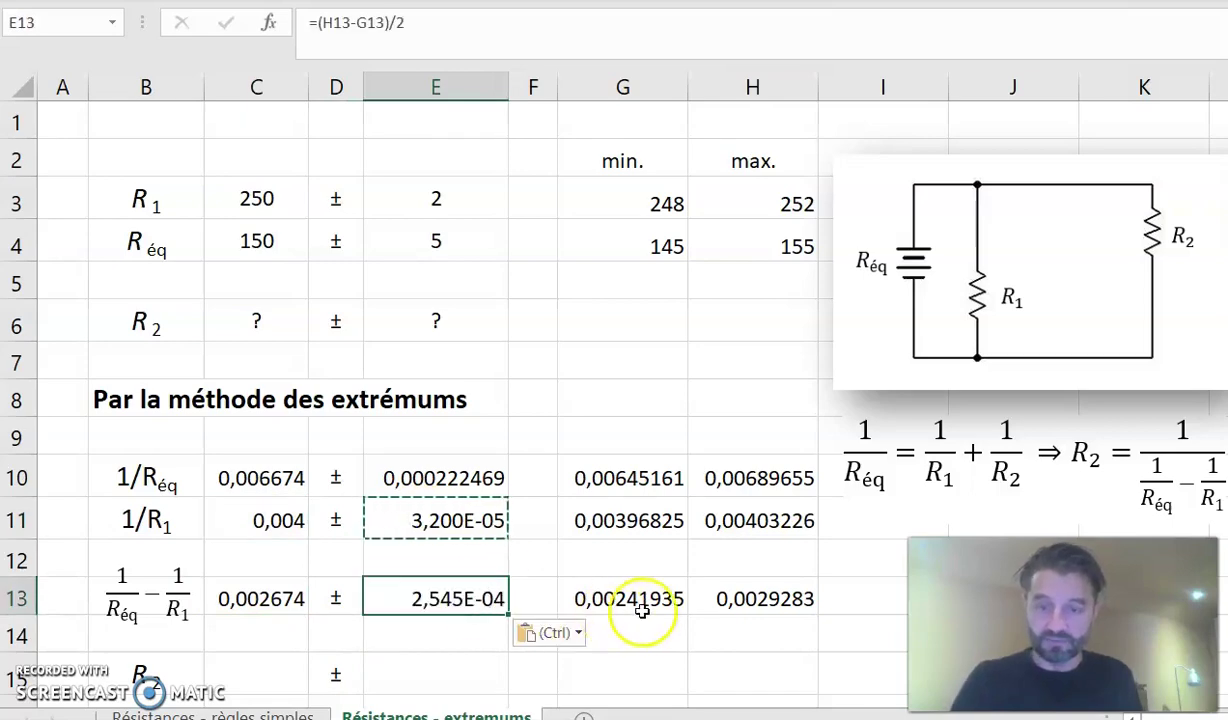
{"action": "left_click", "coordinate": [617, 658]}
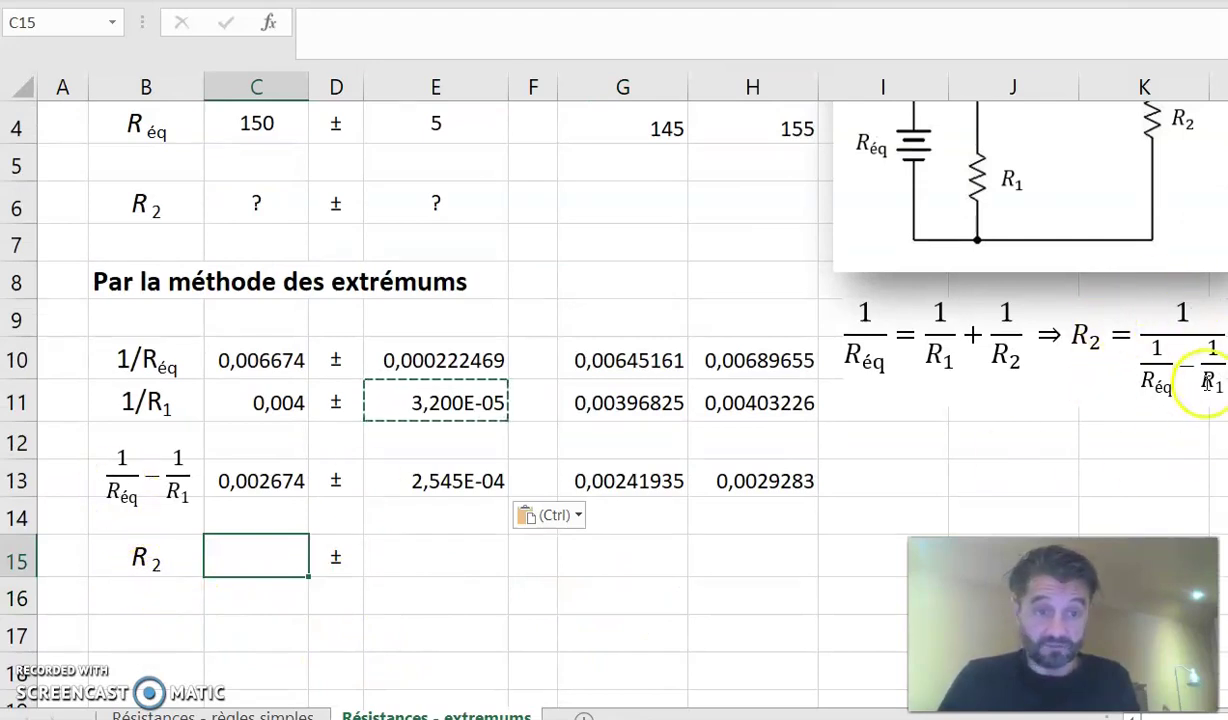
Enter =1/H13 in G15 and =1/G13 in H15, so R2 spans 341,495327 to 413,333333
{"action": "left_click", "coordinate": [1180, 313]}
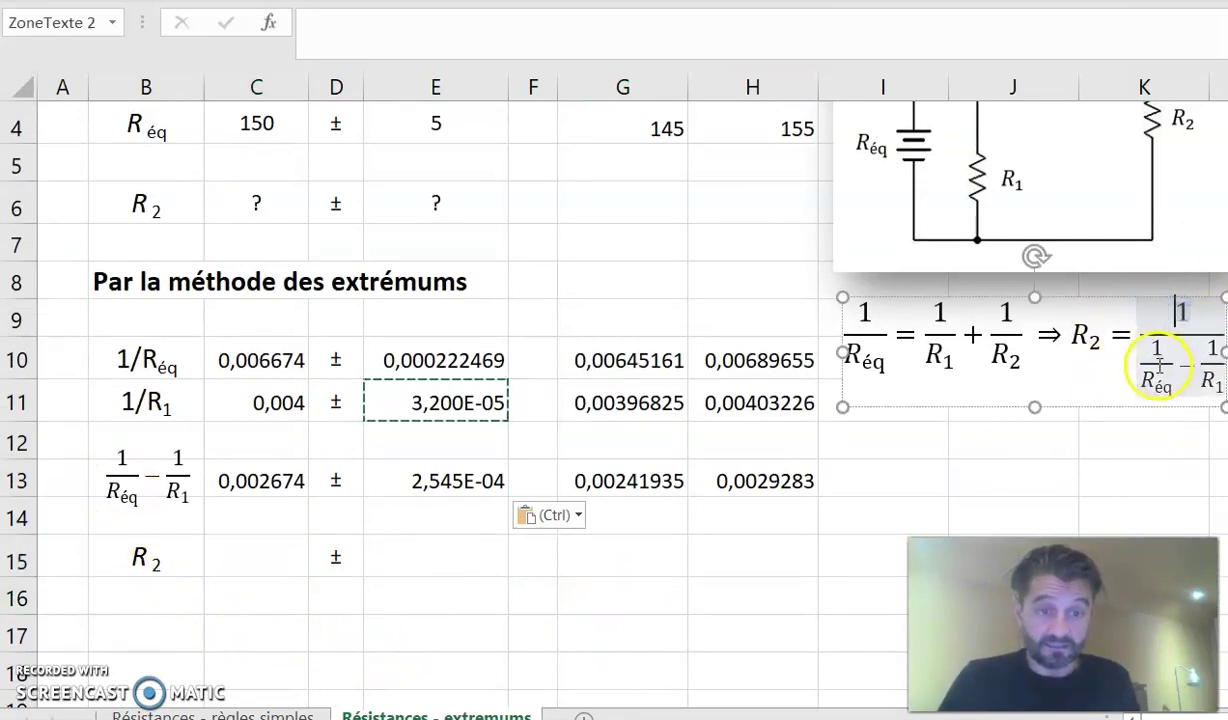
{"action": "left_click_drag", "start_coordinate": [1157, 365], "coordinate": [1165, 348]}
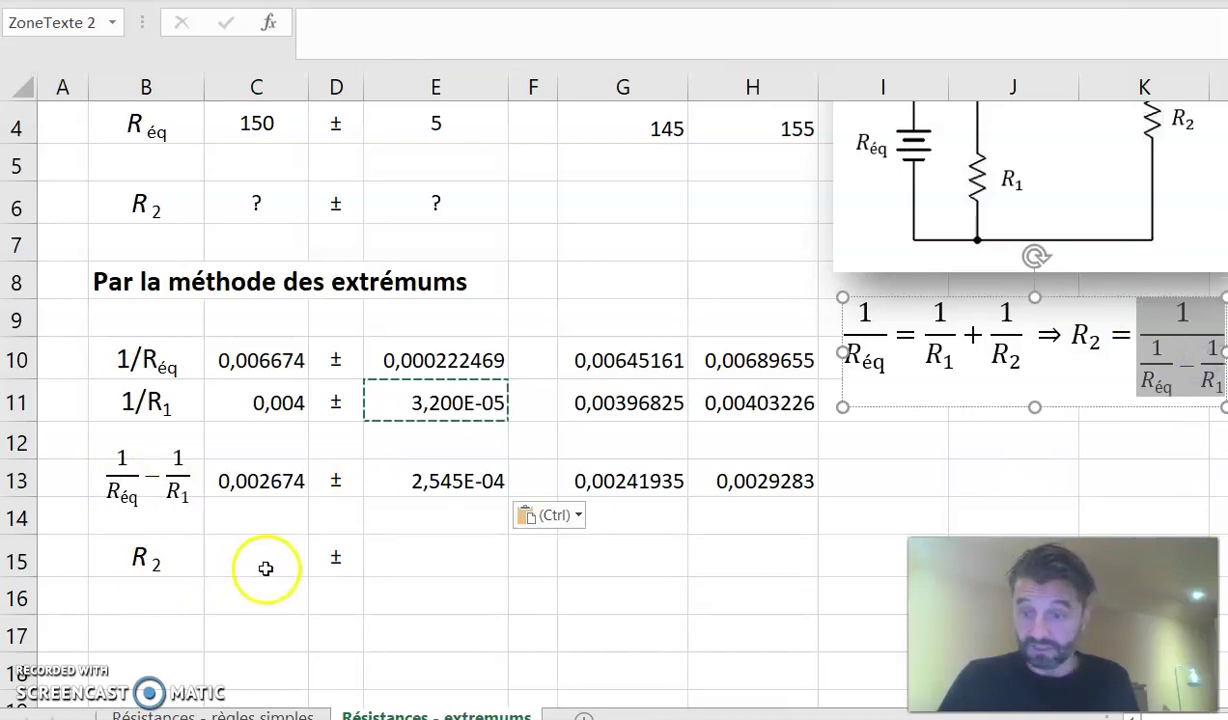
{"action": "left_click", "coordinate": [626, 547]}
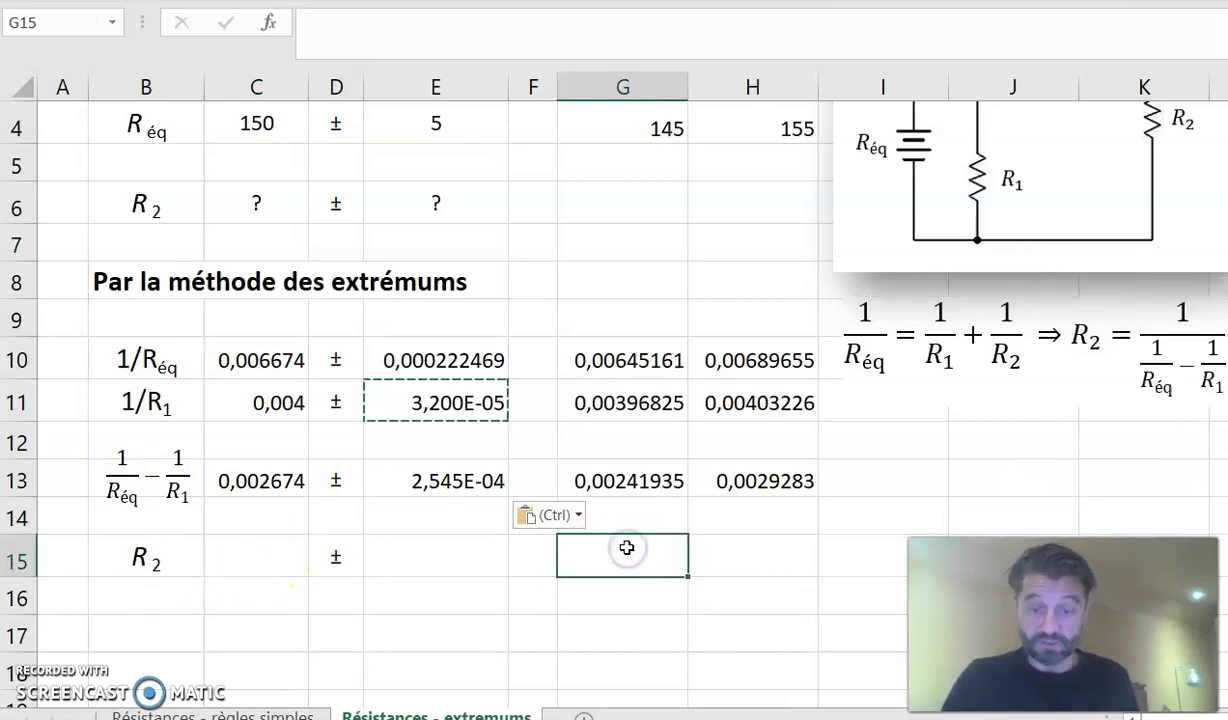
{"action": "type", "text": "=1/"}
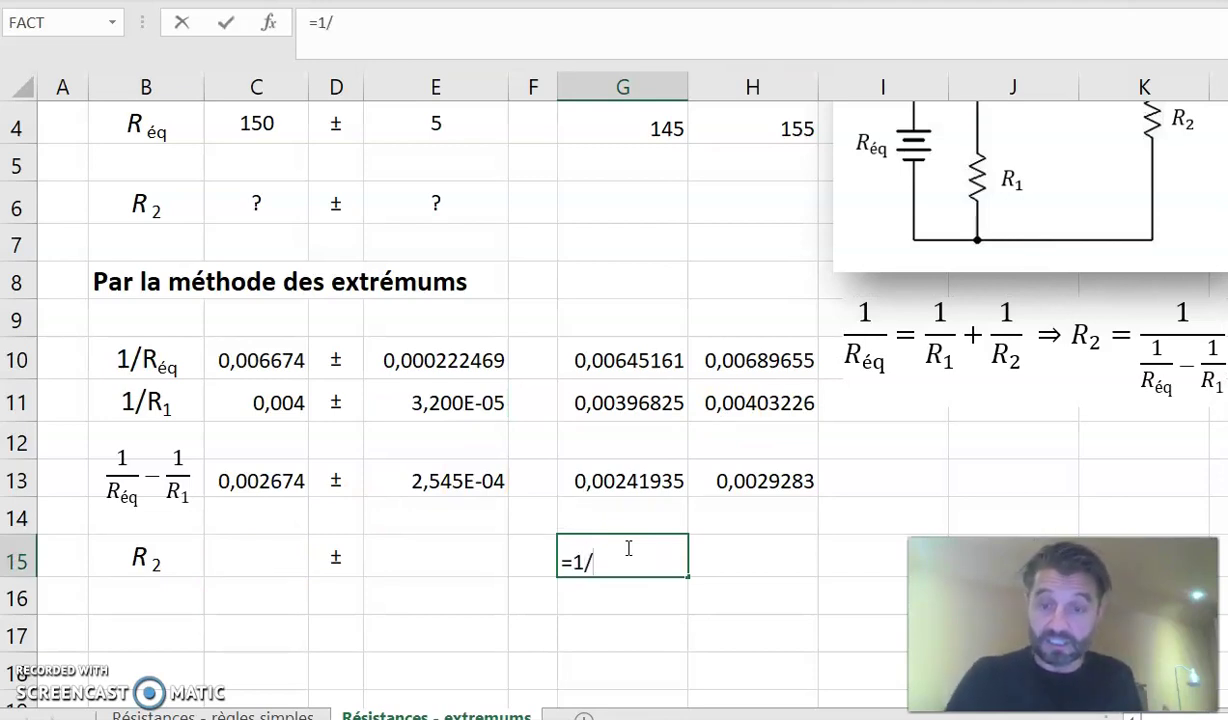
{"action": "left_click", "coordinate": [778, 478]}
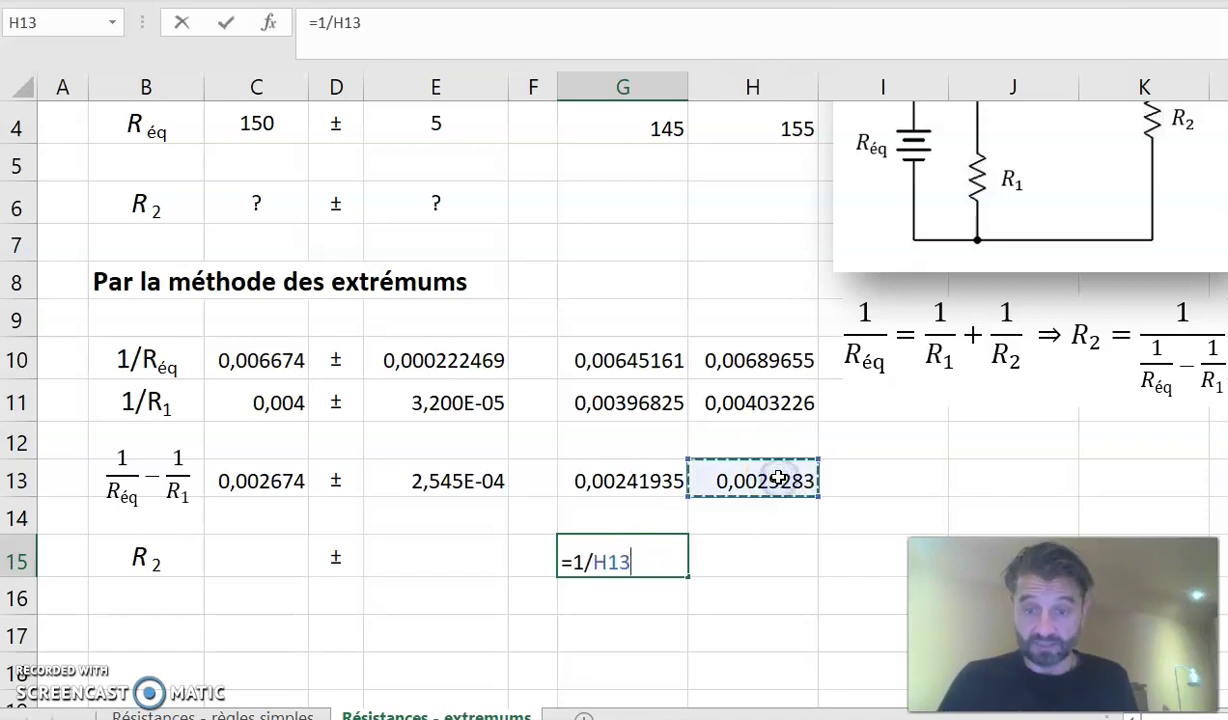
{"action": "key", "text": "Return"}
{"action": "left_click", "coordinate": [739, 556]}
{"action": "type", "text": "=1/"}
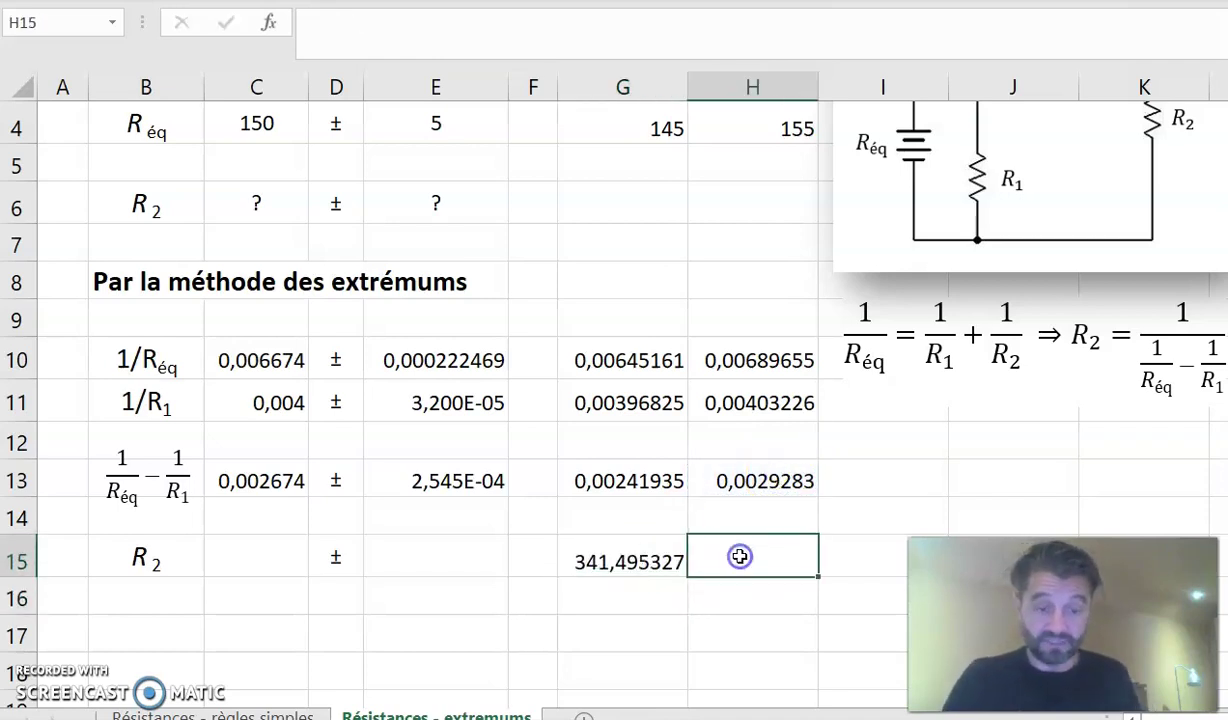
{"action": "left_click", "coordinate": [619, 483]}
{"action": "key", "text": "Return"}
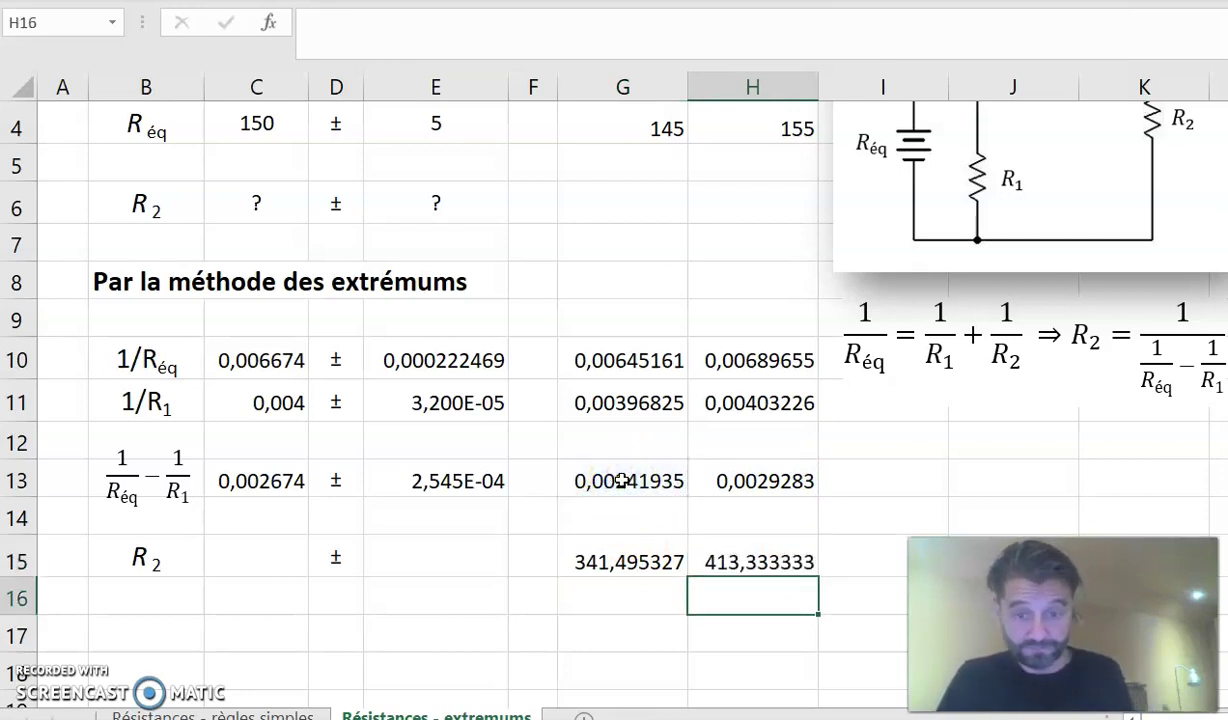
Copy the C13 and E13 formulas into C15 and E15, giving R2 = 377,4143 ± 3,592E+01
{"action": "left_click", "coordinate": [253, 482]}
{"action": "key", "text": "ctrl+c"}
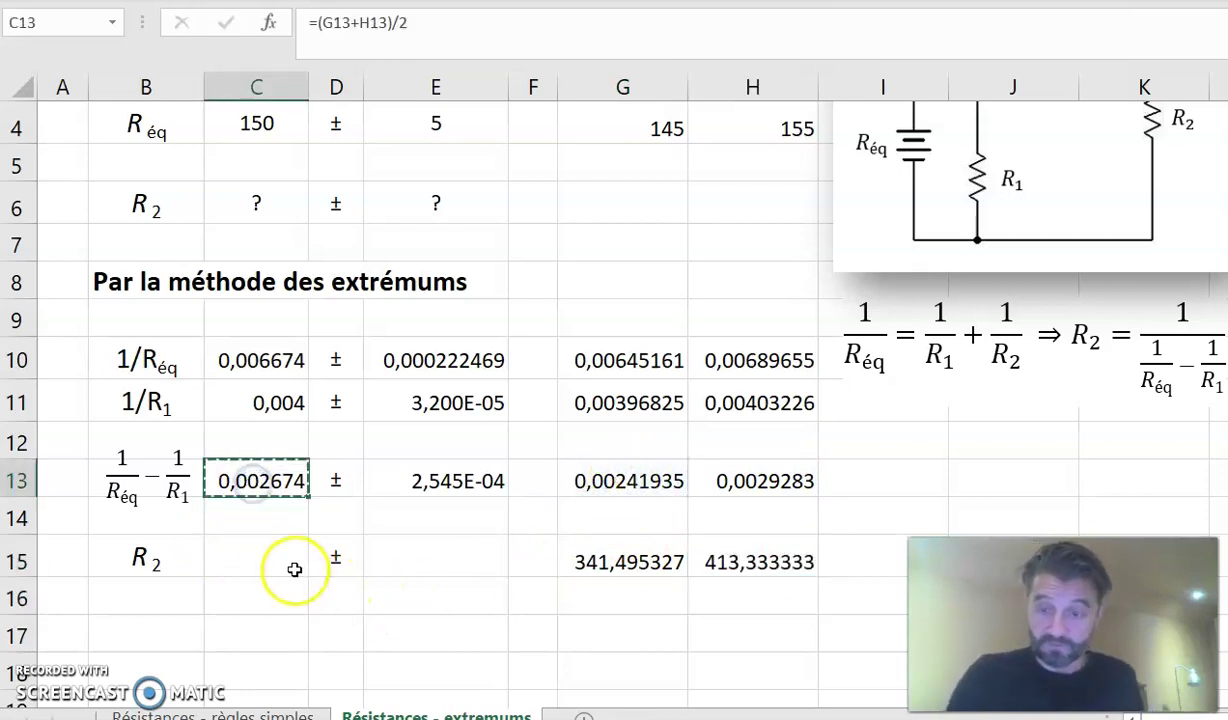
{"action": "left_click", "coordinate": [258, 565]}
{"action": "key", "text": "ctrl+v"}
{"action": "left_click", "coordinate": [432, 485]}
{"action": "key", "text": "ctrl+c"}
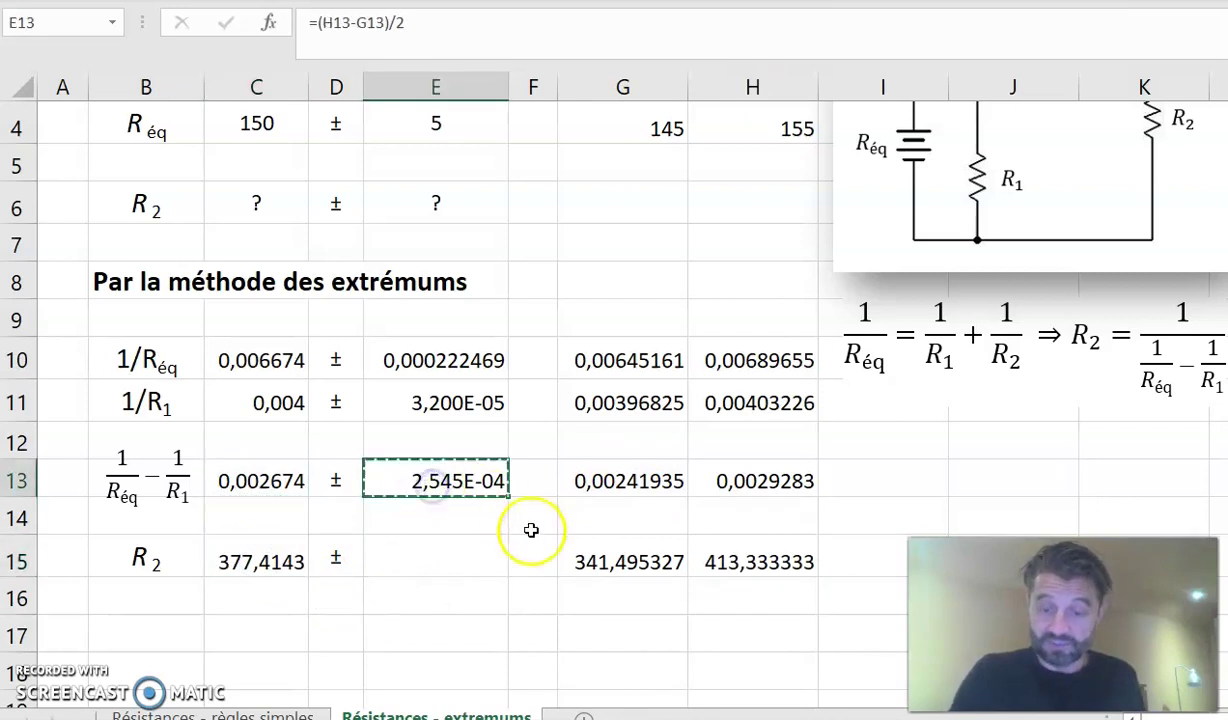
{"action": "left_click", "coordinate": [444, 550]}
{"action": "key", "text": "ctrl+v"}
{"action": "left_click", "coordinate": [754, 664]}
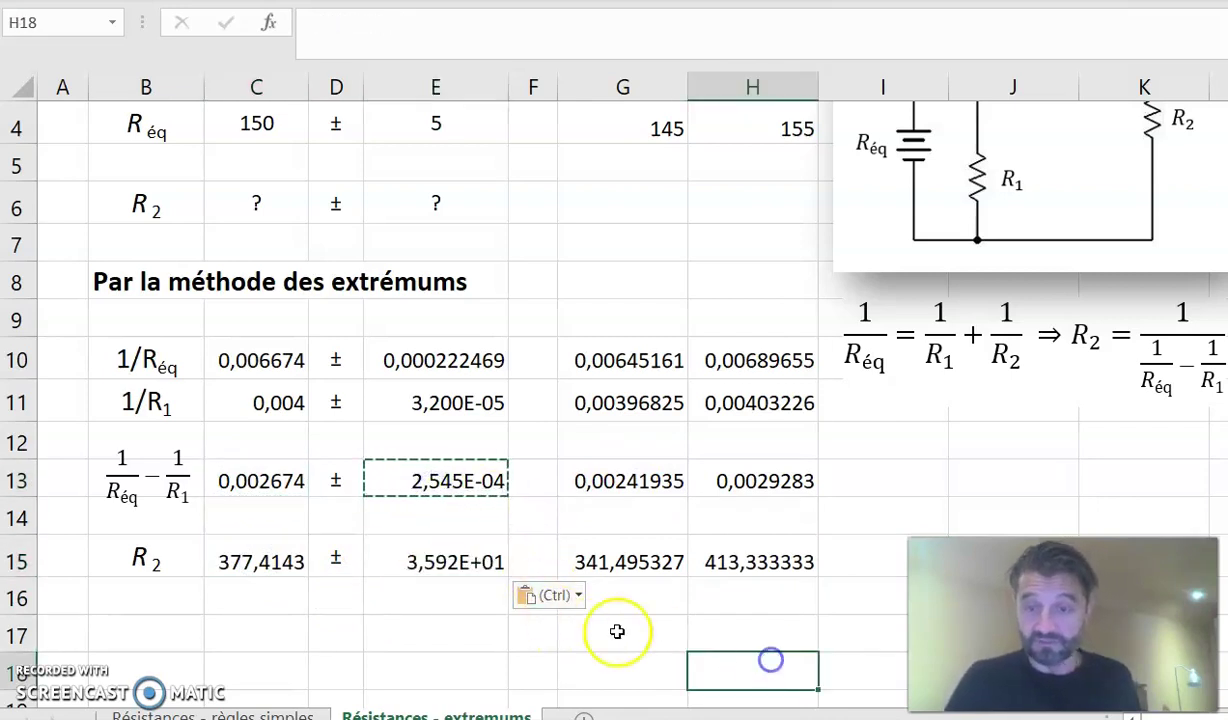
{"action": "left_click", "coordinate": [640, 563]}
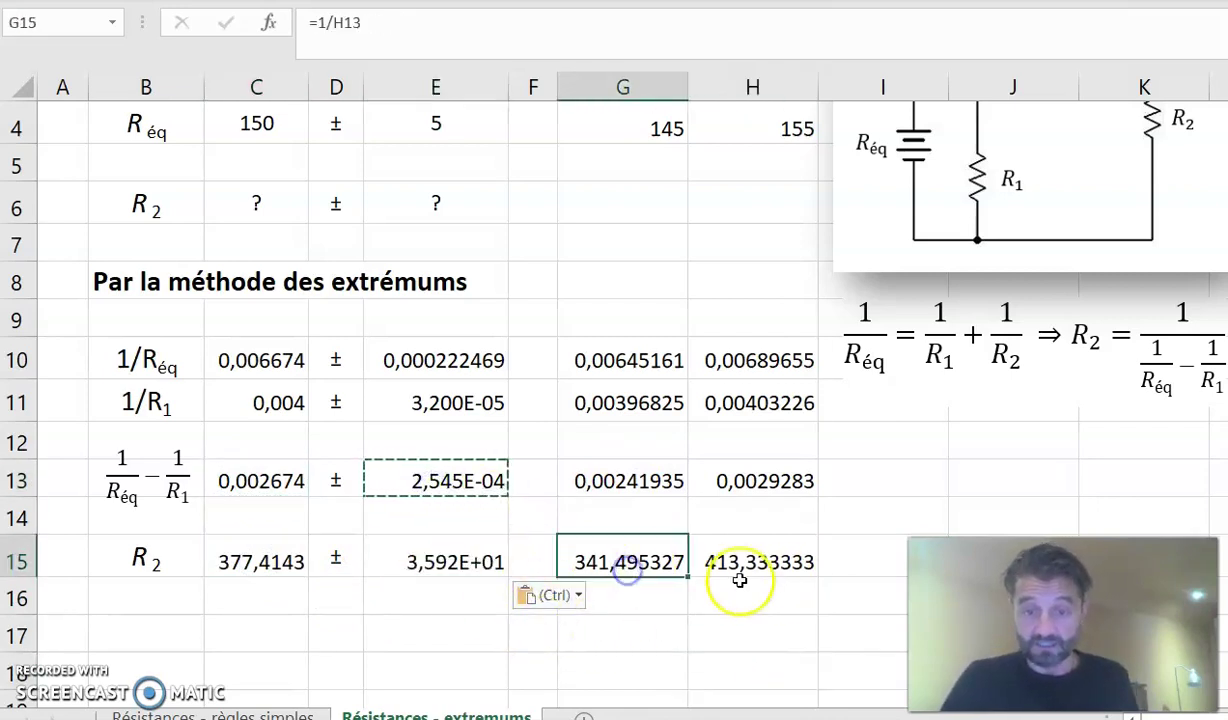
{"action": "left_click", "coordinate": [708, 630]}
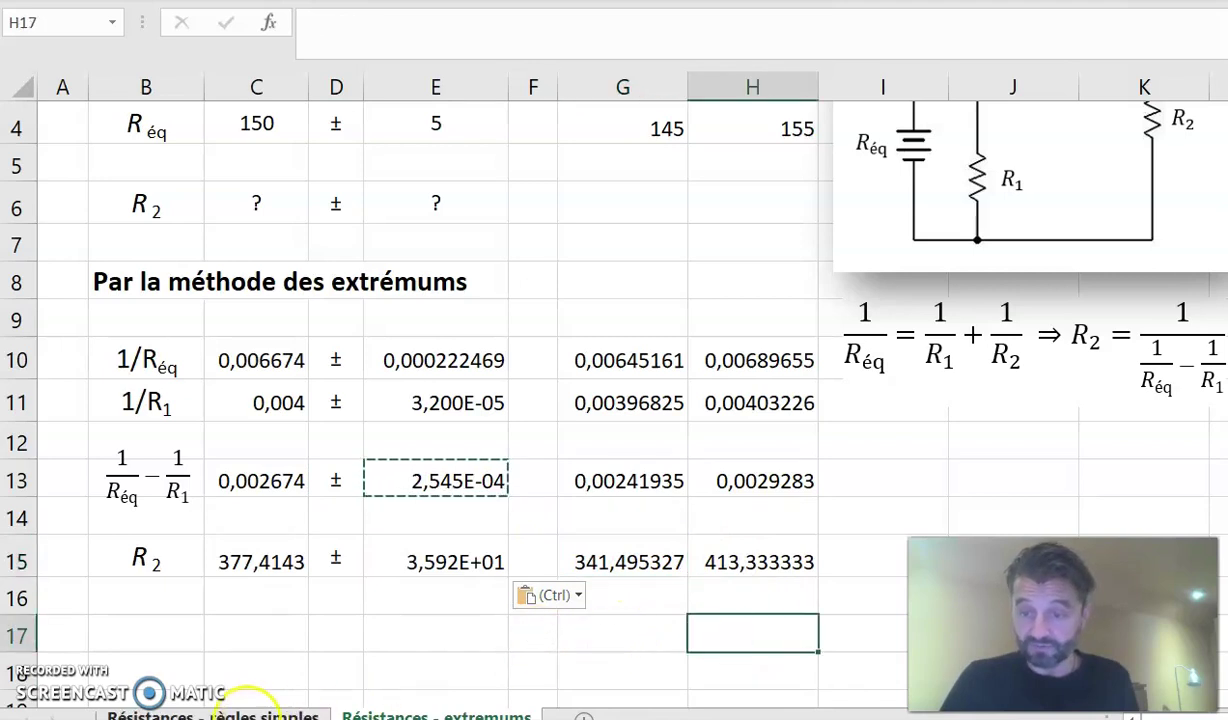
{"action": "left_click_drag", "start_coordinate": [430, 400], "coordinate": [425, 555]}
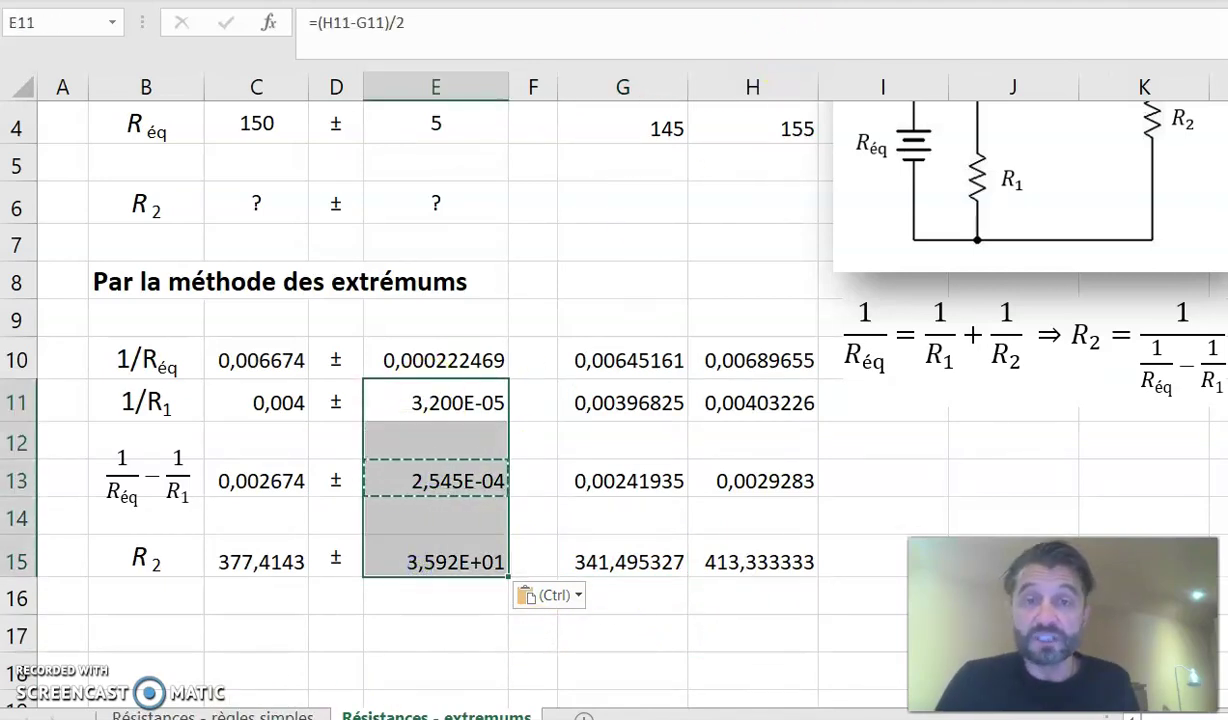
Apply the Standard number format to E11:E15 so R2's uncertainty reads 35,91900312
{"action": "left_click", "coordinate": [1100, 2]}
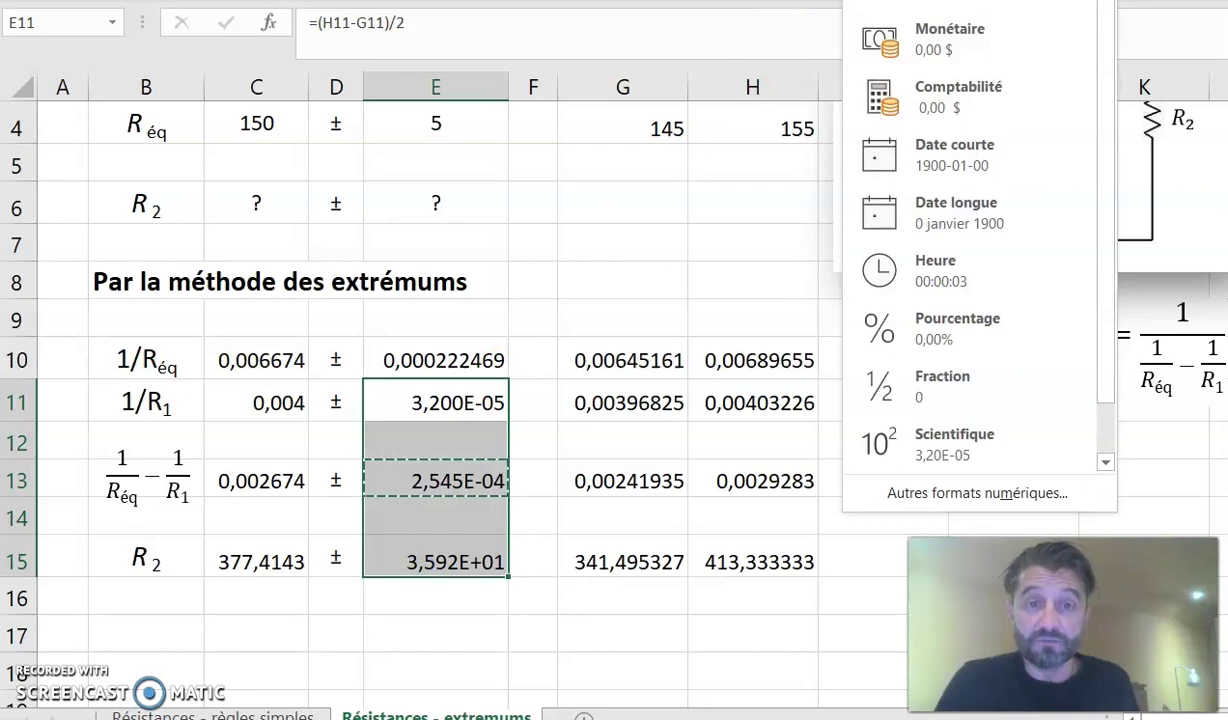
{"action": "left_click", "coordinate": [975, 0]}
{"action": "left_click", "coordinate": [482, 622]}
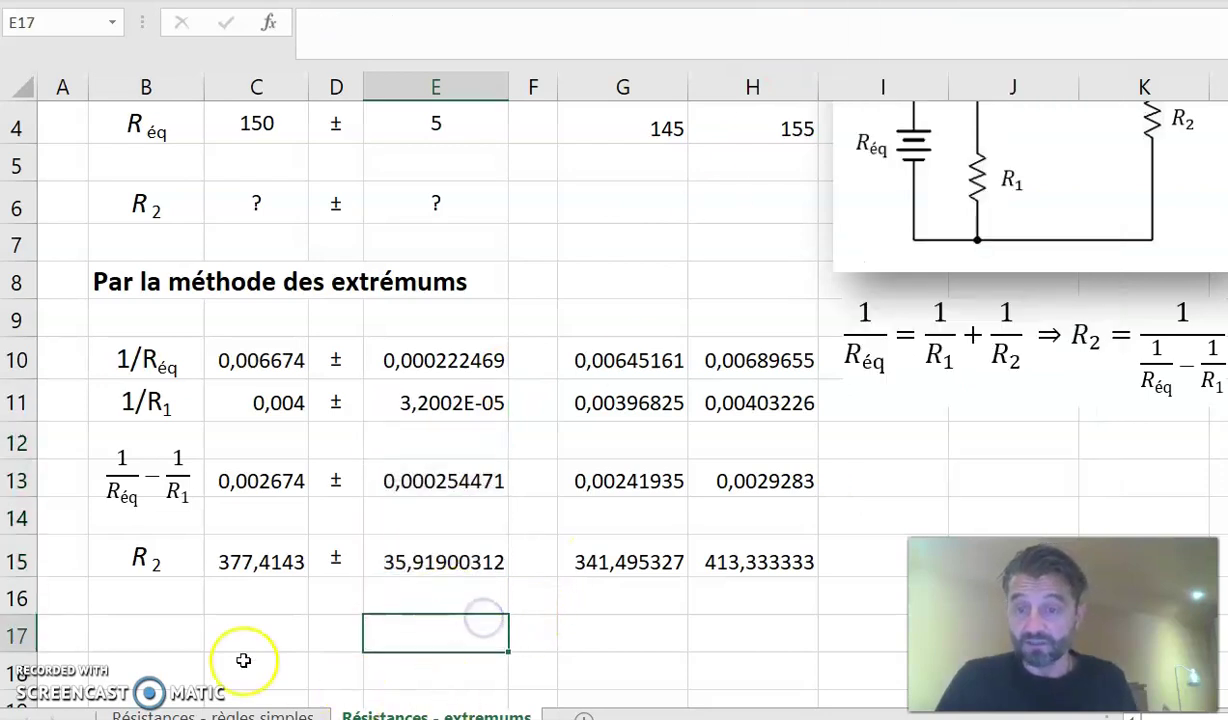